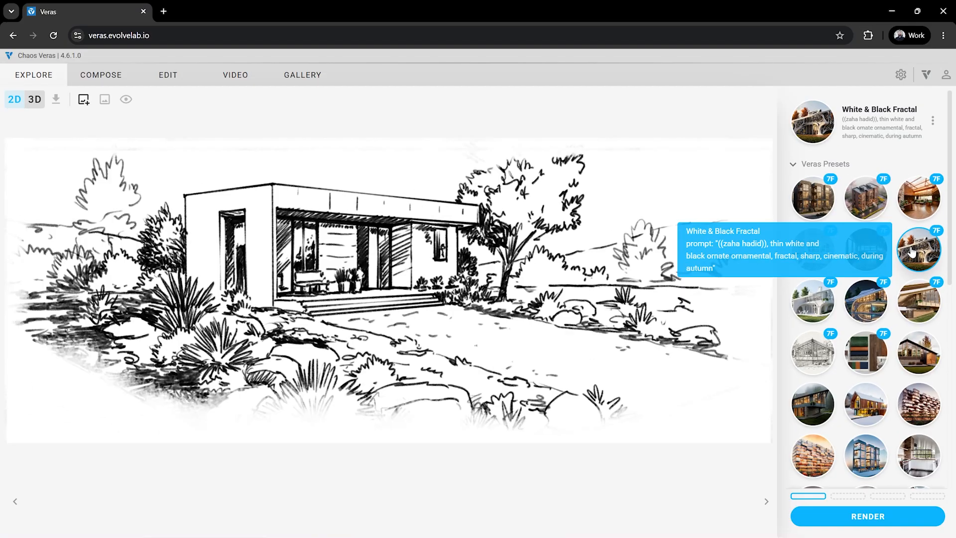
Replace the preset prompt in Compose with a contemporary architecture, conceptual collage description using a muted earthy palette, oversized abstract sun and cut-paper aesthetic
left_click(109, 80)
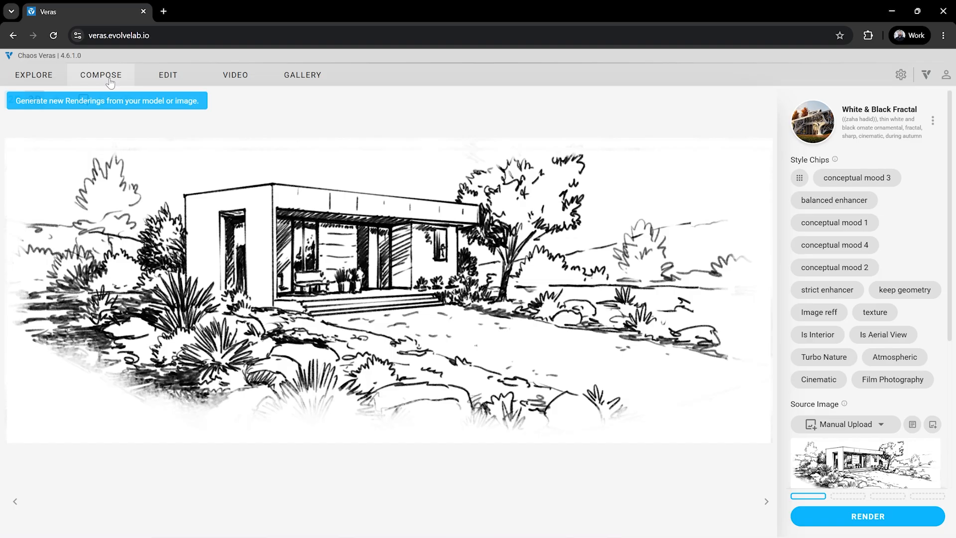
scroll(792, 321, "down", 5)
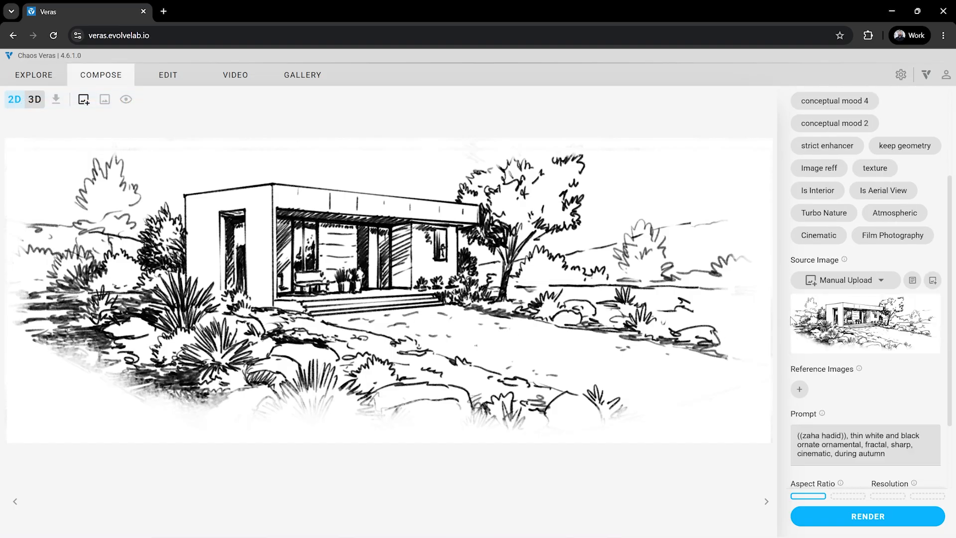
triple_click(894, 367)
type("contemporary arc")
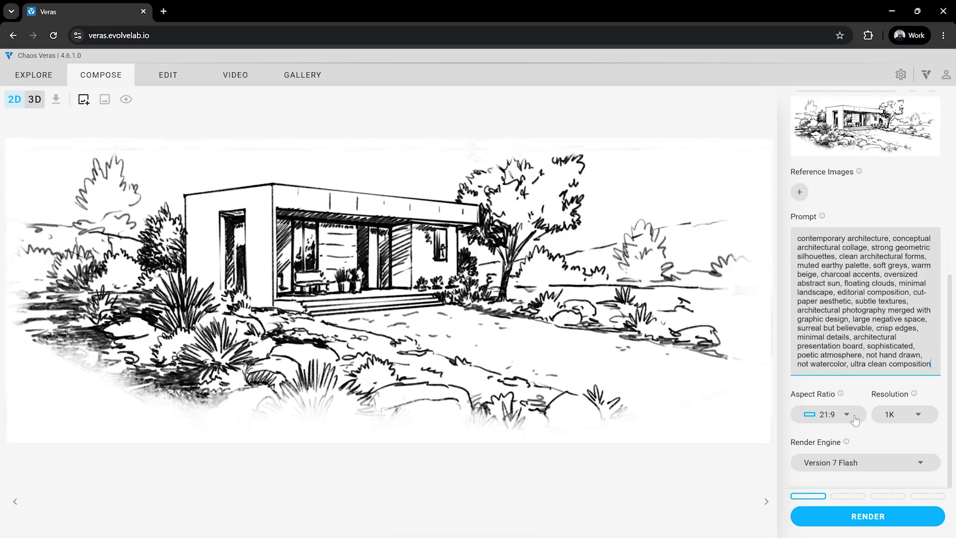
Choose 1K resolution and the Version 7 Flash render engine for the sketch
left_click(900, 414)
left_click(903, 445)
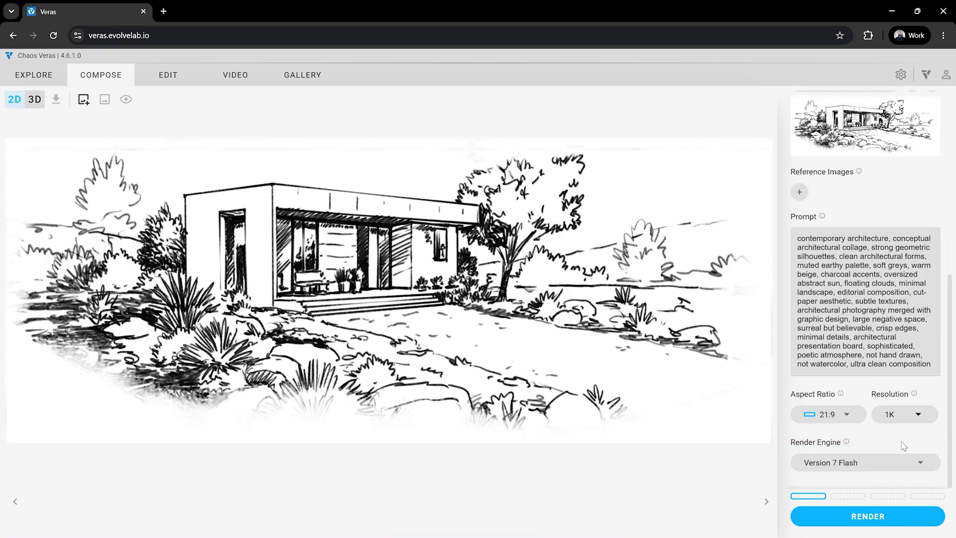
left_click(879, 463)
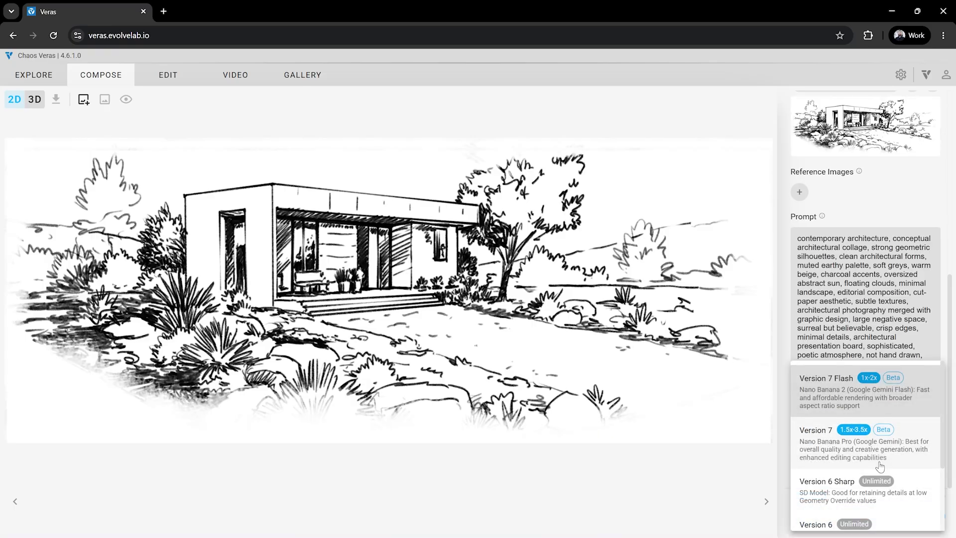
left_click(911, 397)
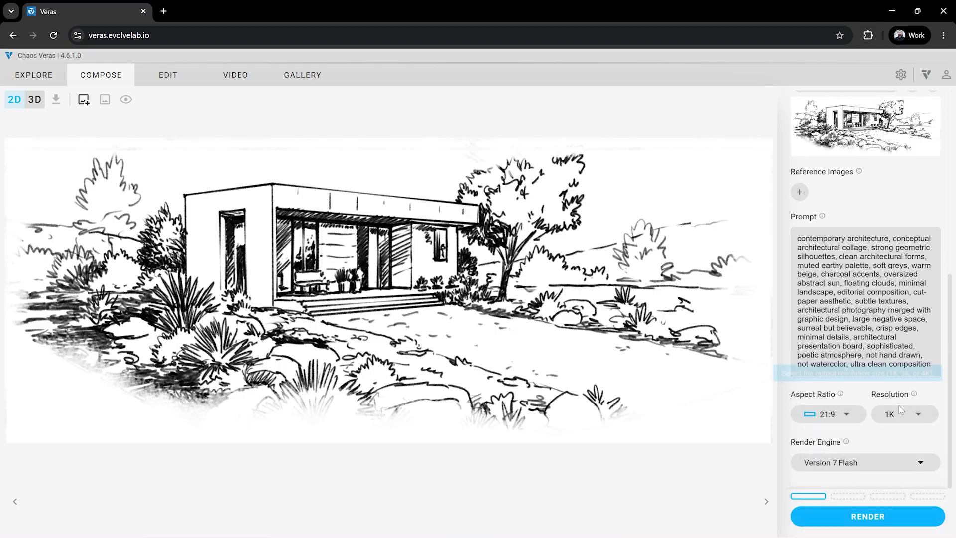
Render three variations of the house sketch, view each one and mark the third as a favorite
left_click(922, 496)
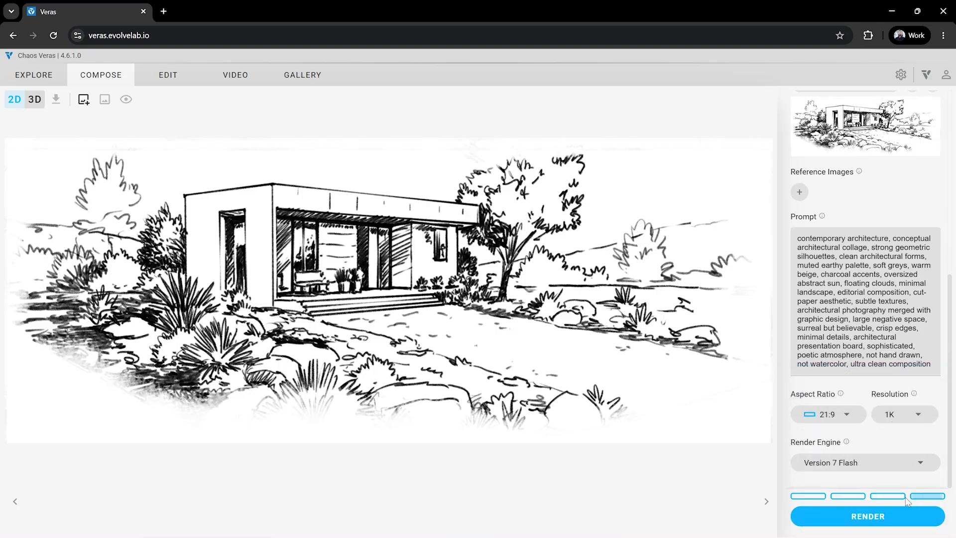
left_click(887, 497)
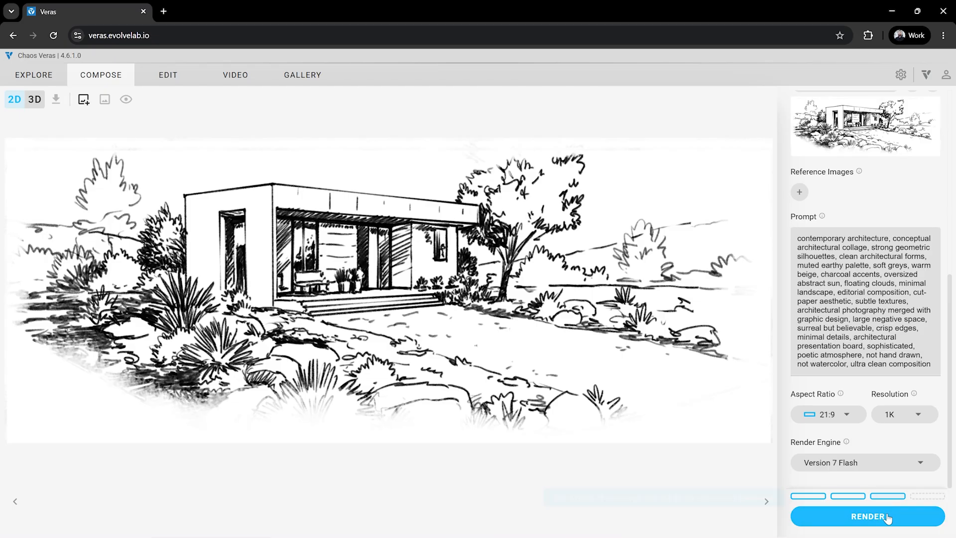
left_click(888, 516)
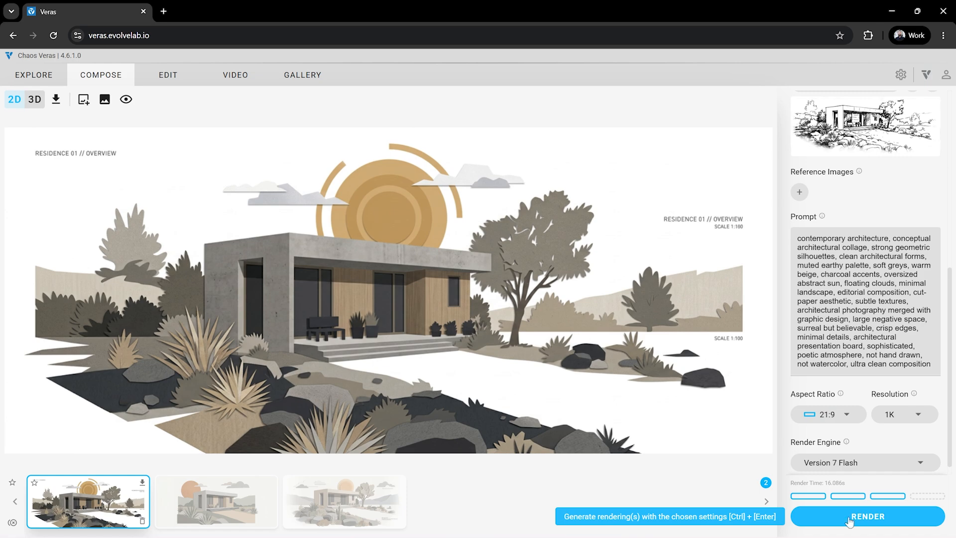
left_click(213, 507)
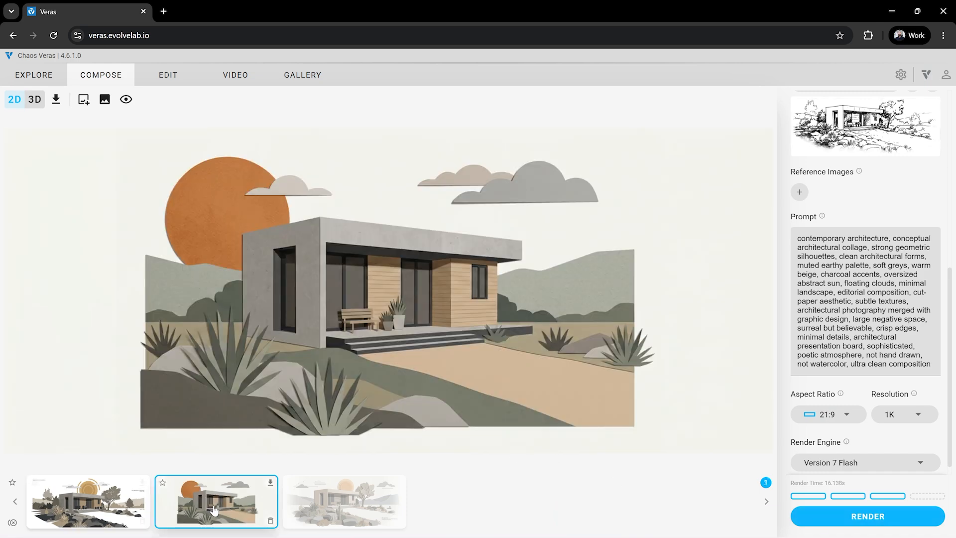
left_click(340, 510)
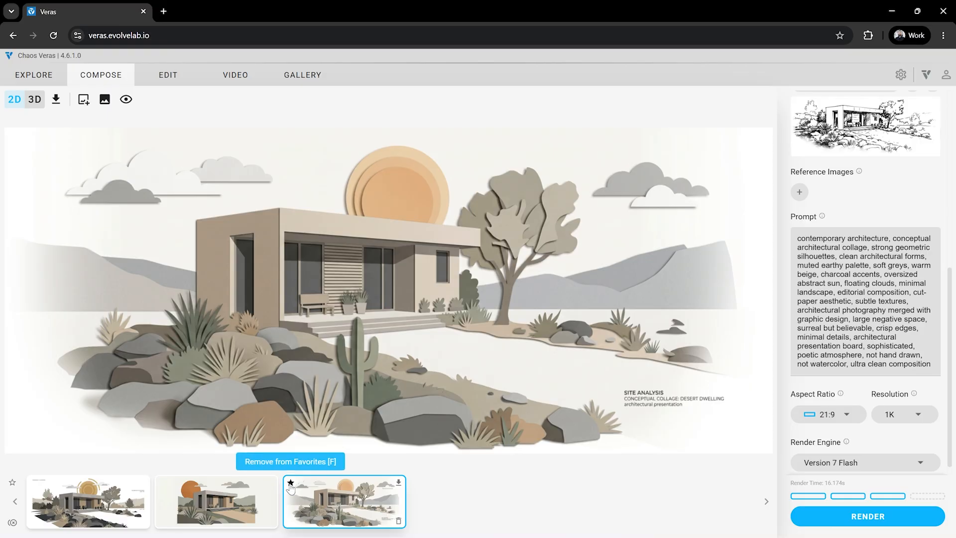
Copy the entire prompt text and clear it from the prompt
left_click_drag(937, 368, 791, 244)
right_click(822, 260)
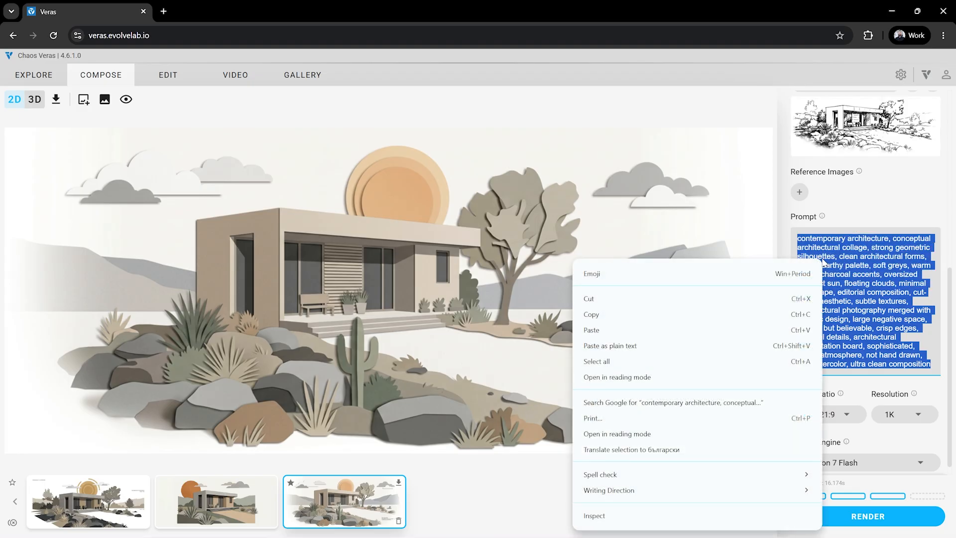
left_click(765, 314)
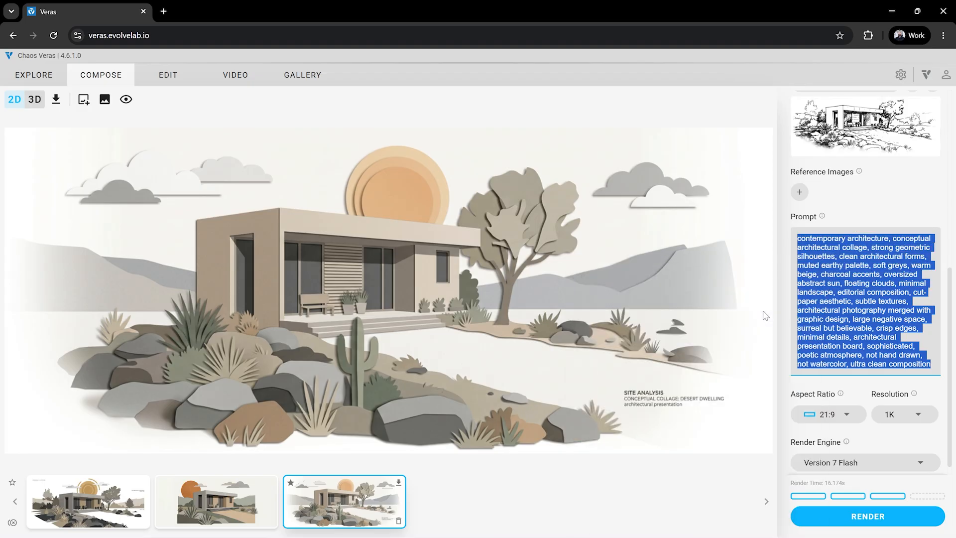
key("BackSpace")
Save a new style chip named "conceptual mood 5" with the copied collage prompt as its text
scroll(783, 311, "up", 5)
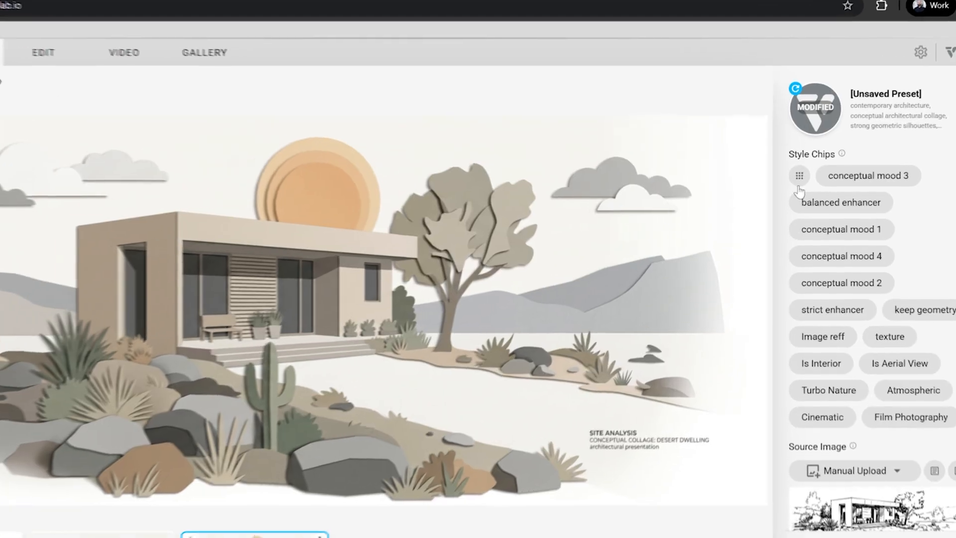
left_click(799, 180)
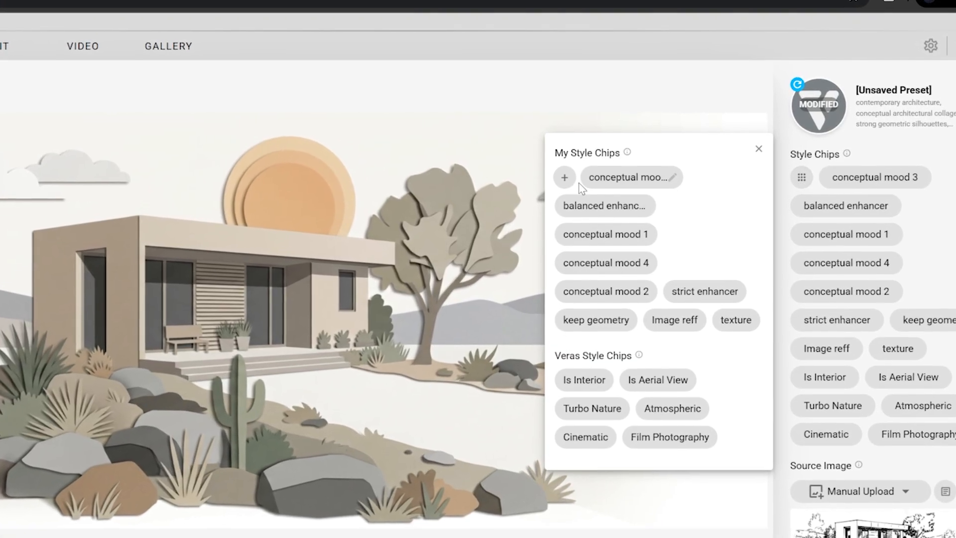
left_click(564, 177)
left_click(504, 193)
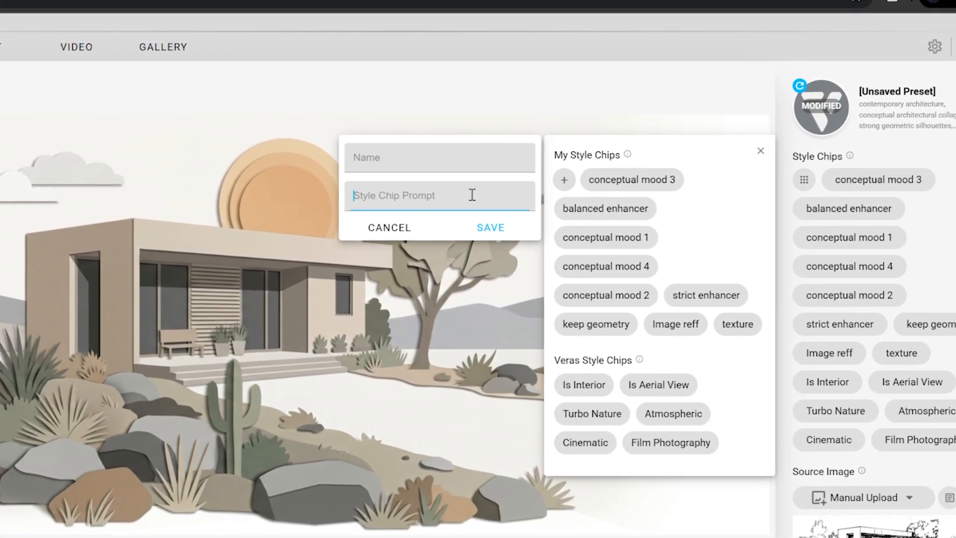
right_click(472, 195)
left_click(495, 337)
left_click(423, 158)
type("conceptual mood 5")
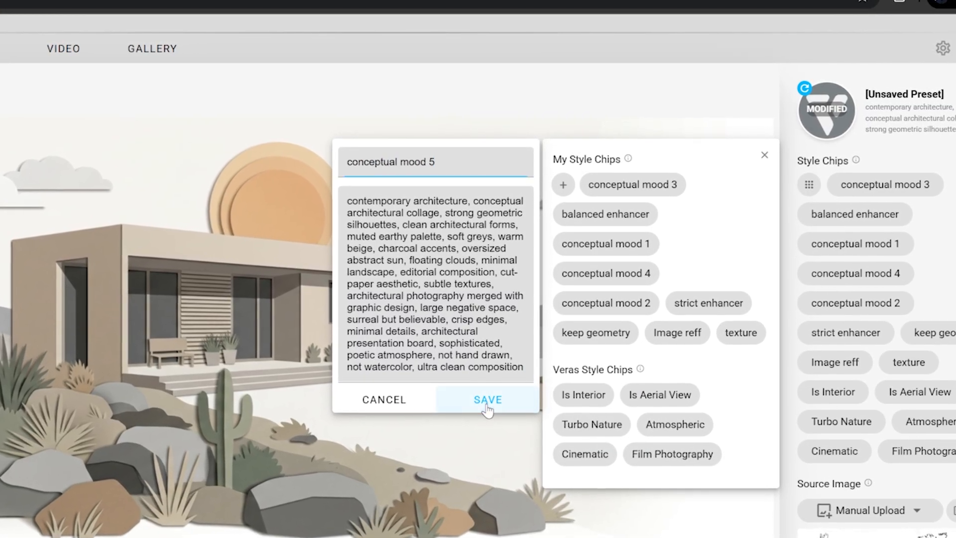
left_click(487, 408)
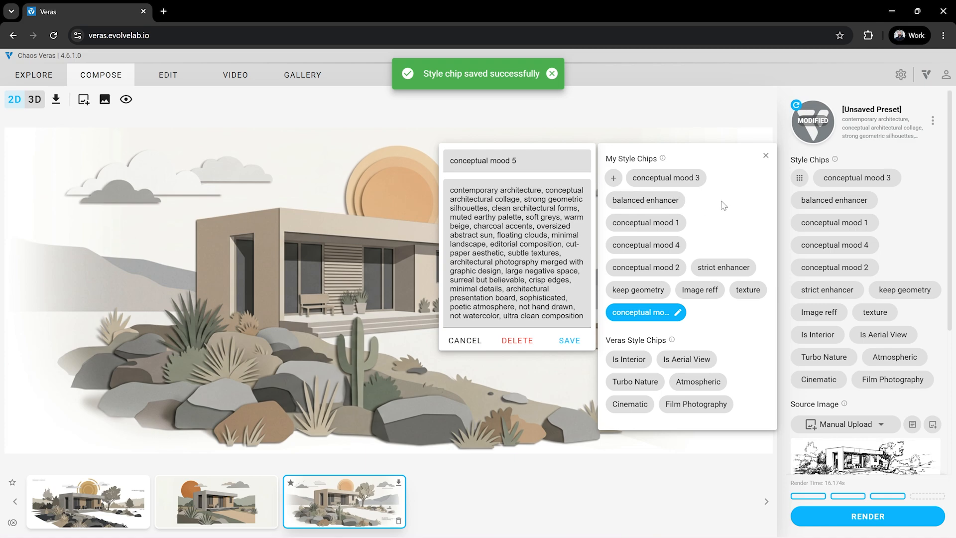
Close the style chip manager and render three variations with the conceptual mood 5 chip applied and an empty prompt
left_click(640, 312)
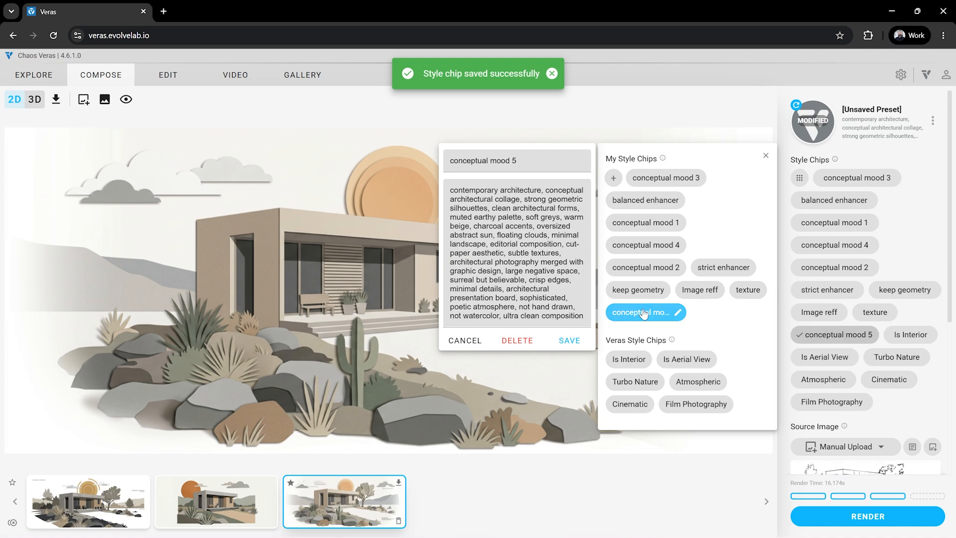
left_click(765, 156)
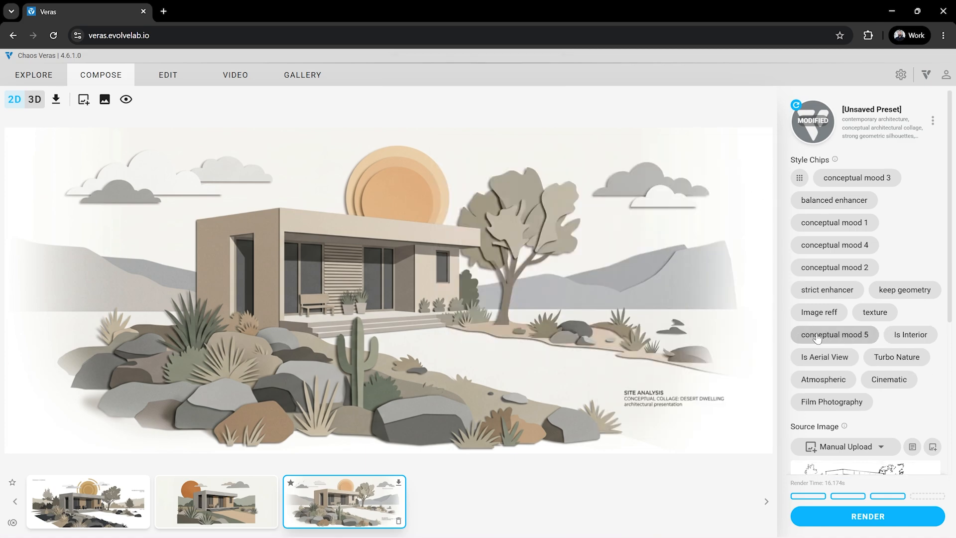
scroll(816, 337, "down", 3)
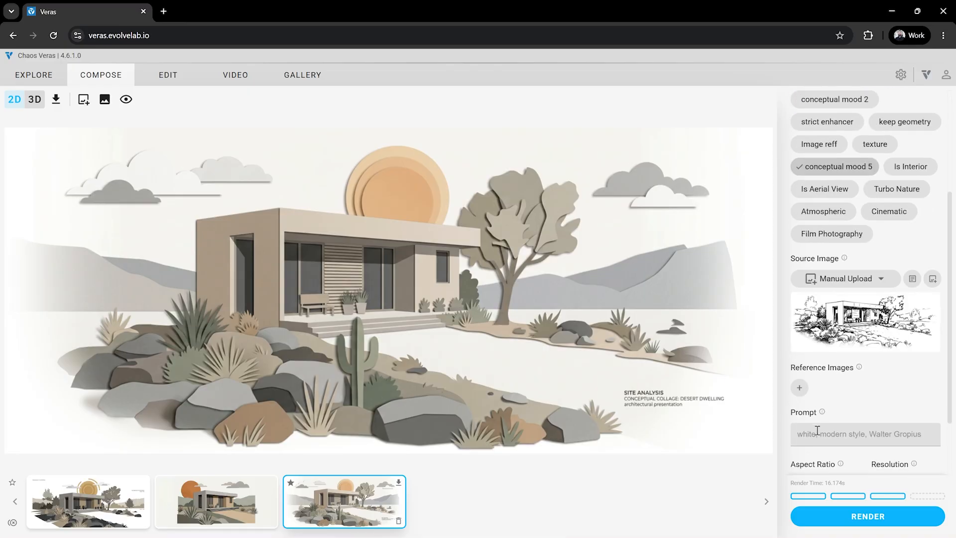
left_click(836, 518)
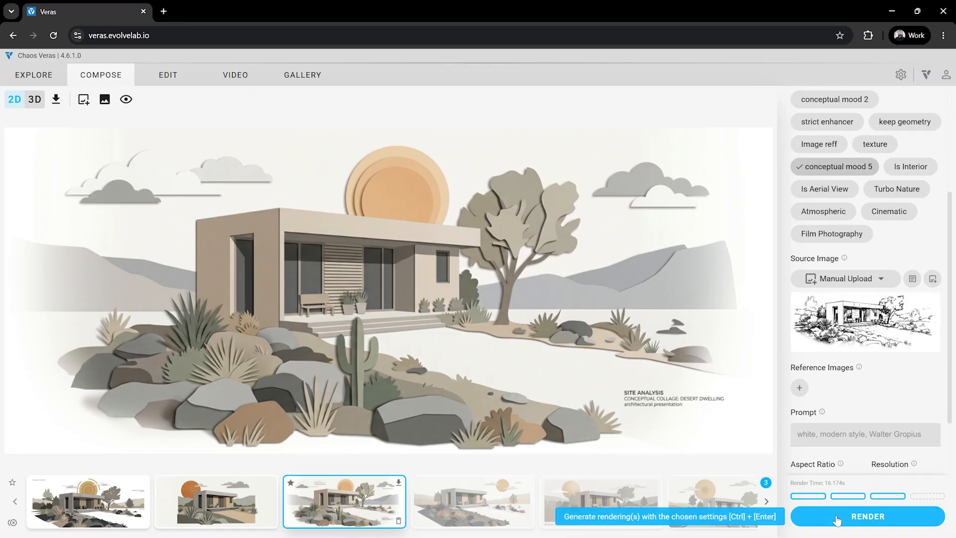
View the three new renderings and mark the first of them as a favorite
left_click(452, 519)
left_click(582, 506)
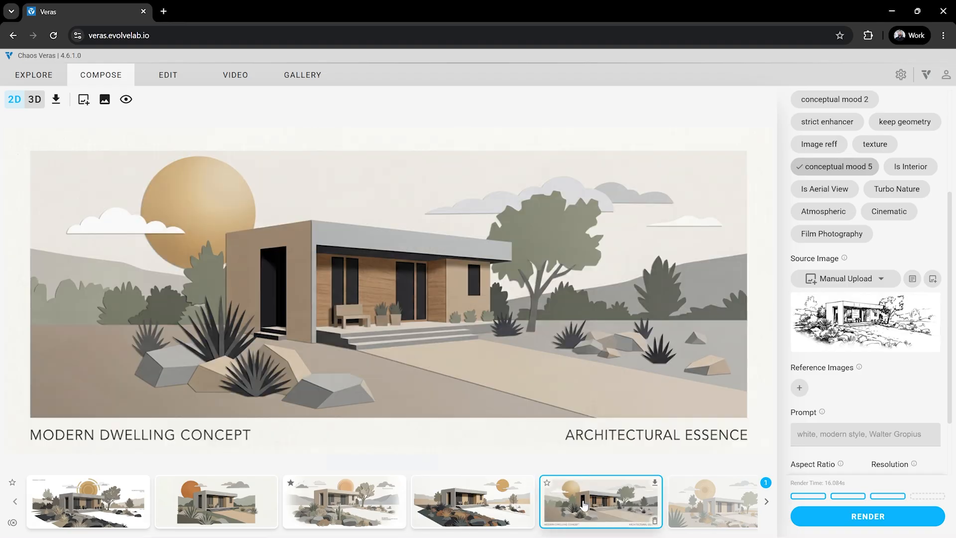
left_click(704, 503)
left_click(382, 482)
Swap the conceptual mood 5 style chip for conceptual mood 2 and render two variations
left_click(835, 167)
scroll(838, 169, "up", 1)
left_click(838, 160)
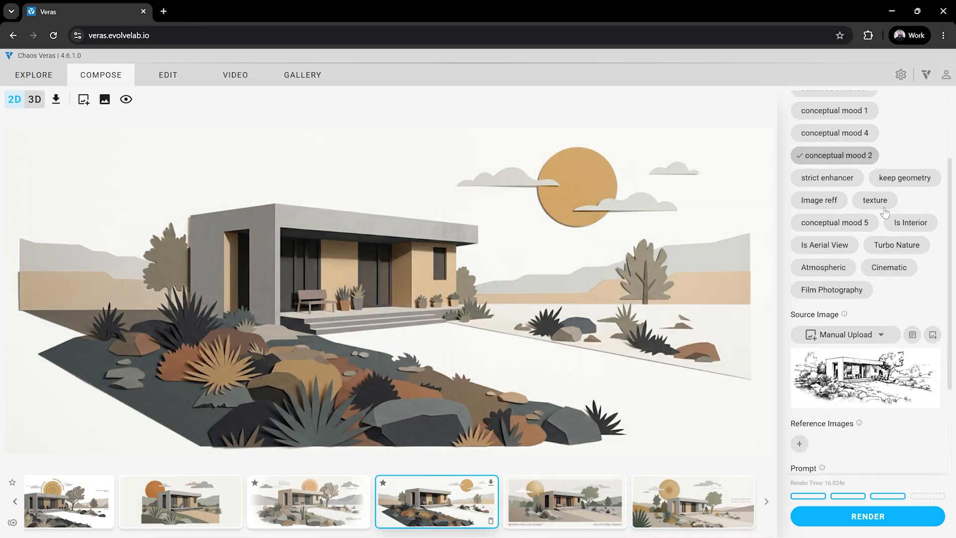
left_click(838, 516)
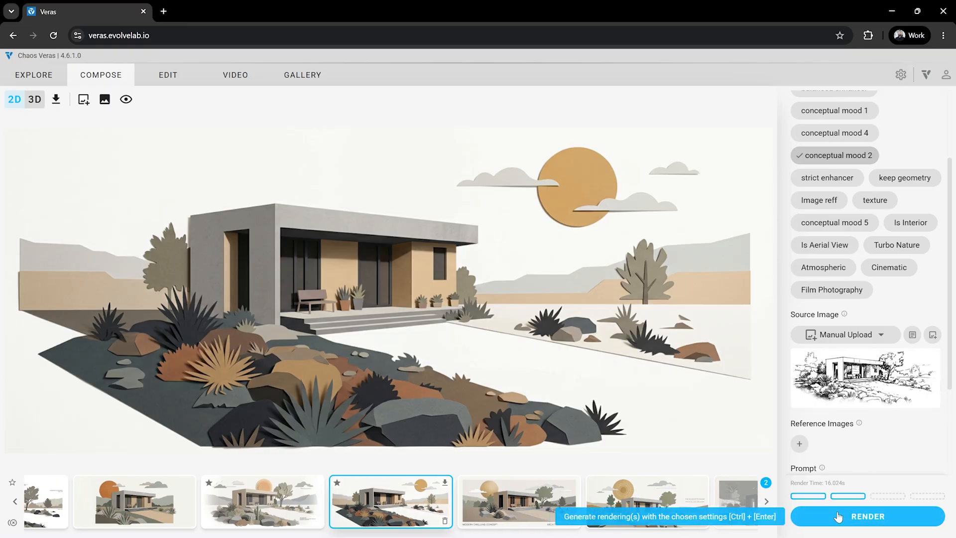
View the two conceptual mood 2 renderings at full size
left_click(766, 504)
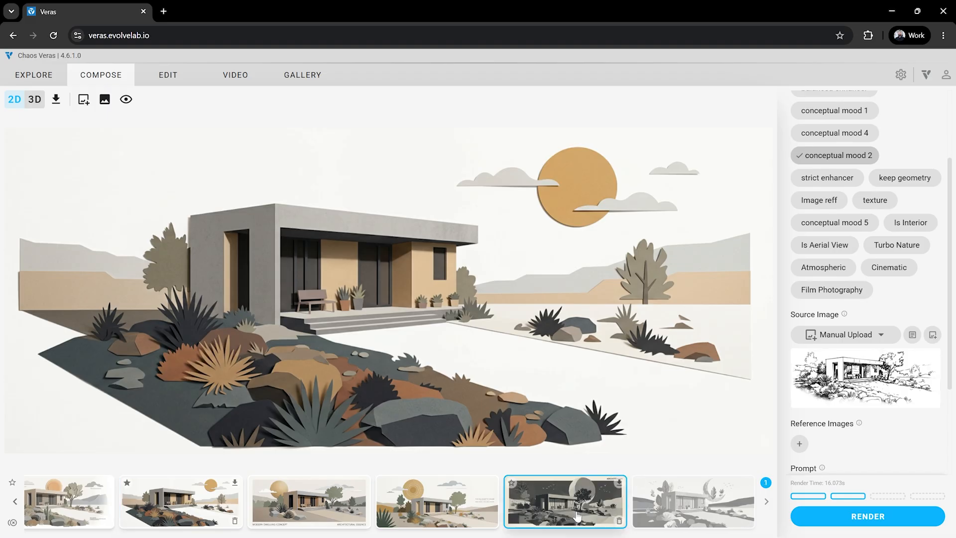
left_click(577, 516)
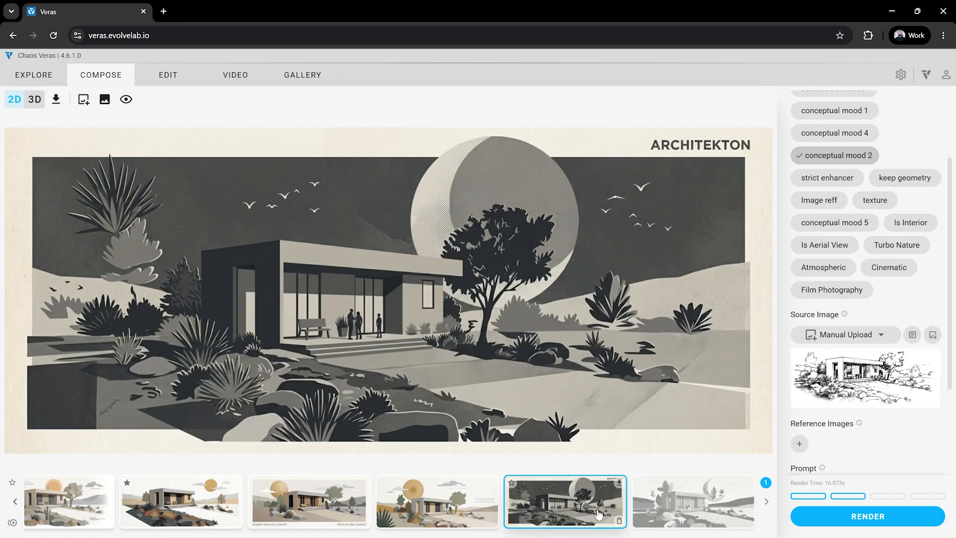
left_click(671, 503)
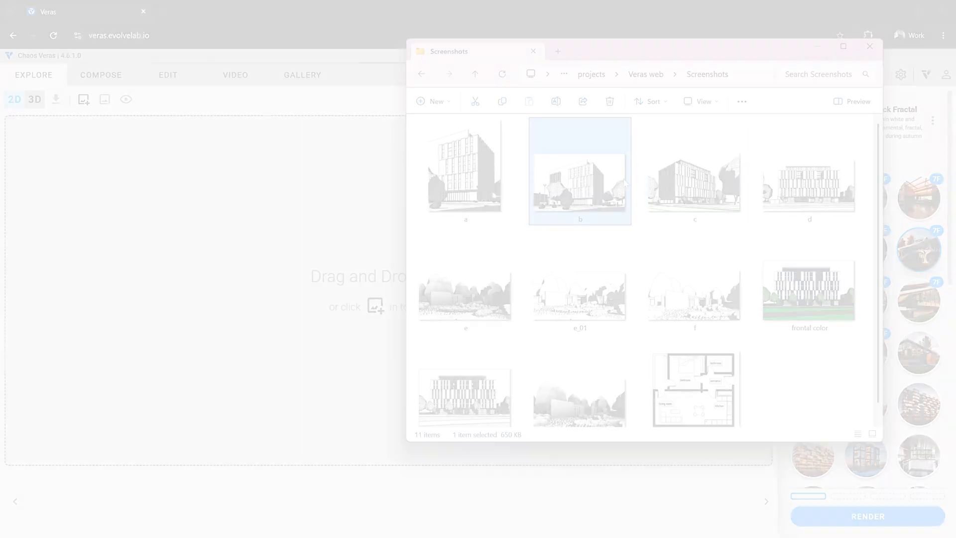
Load the frontal building image "d" from the Screenshots folder as the source image and open Compose
left_click(692, 180)
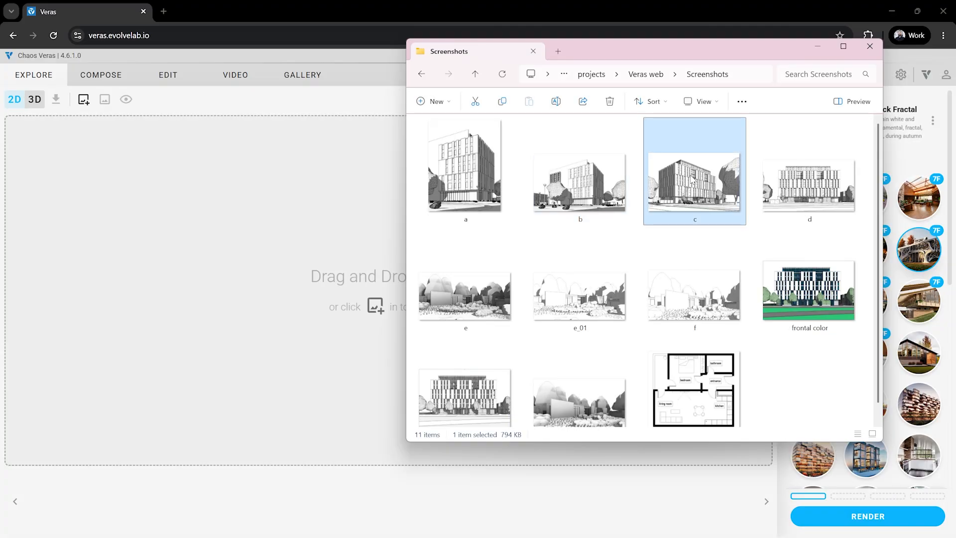
left_click_drag(811, 186, 217, 291)
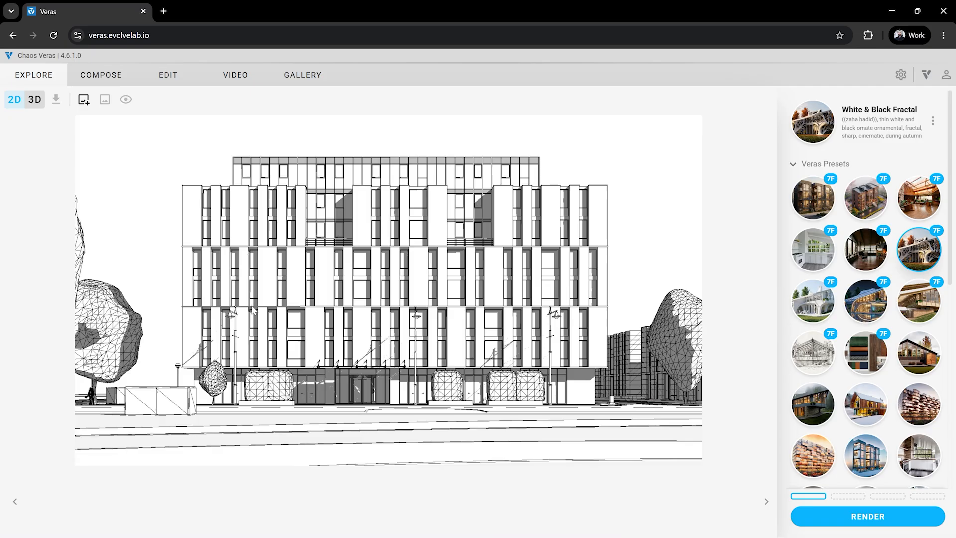
left_click(111, 80)
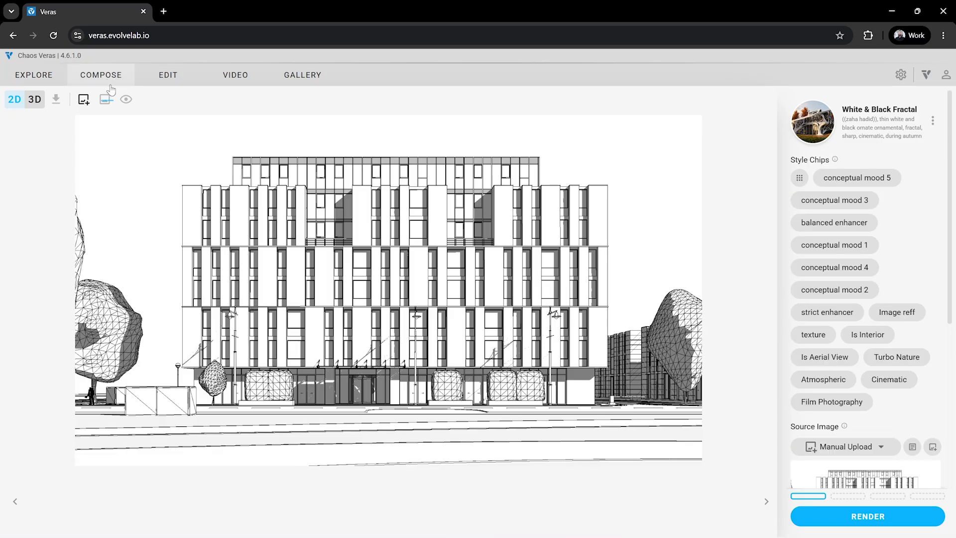
Replace the preset prompt with a sunny-day photography description, glass and white stone panel facade, background greenery, and an instruction not to change shapes, geometry or perspective
scroll(827, 316, "down", 5)
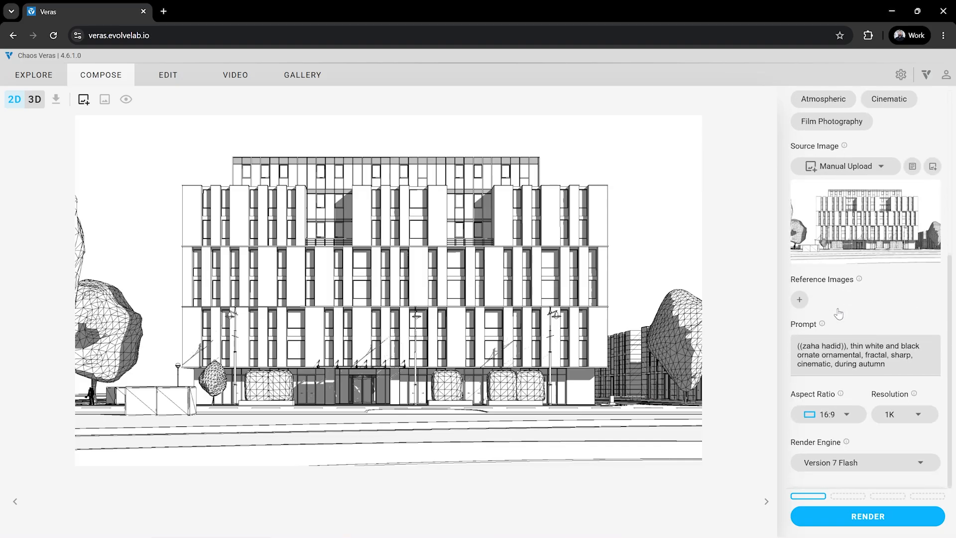
triple_click(858, 348)
type("Pho")
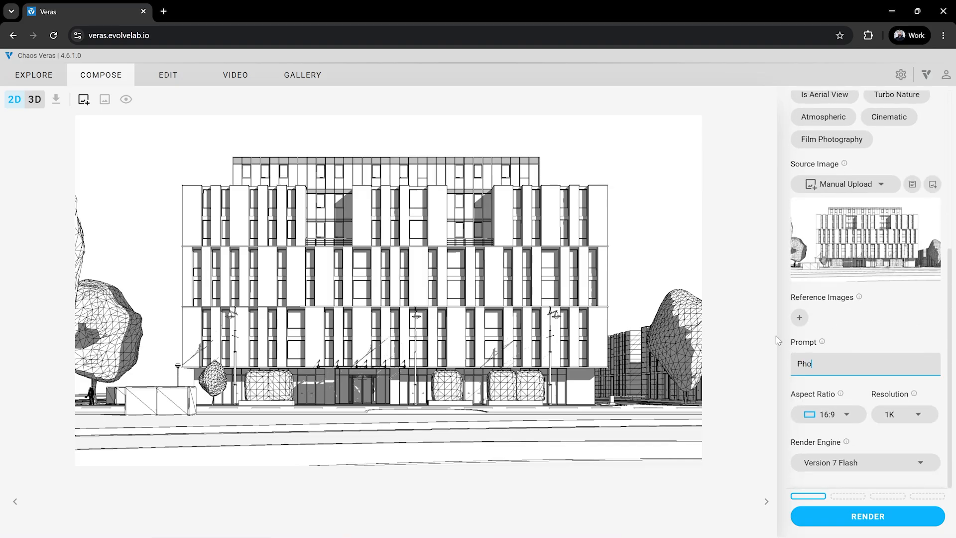
type("tography, sunny day, blue sky, white clouds, facade from glass and white stone panels, greenery and trees on the background.  Do not change any shapes, geometry, scape, perspective.")
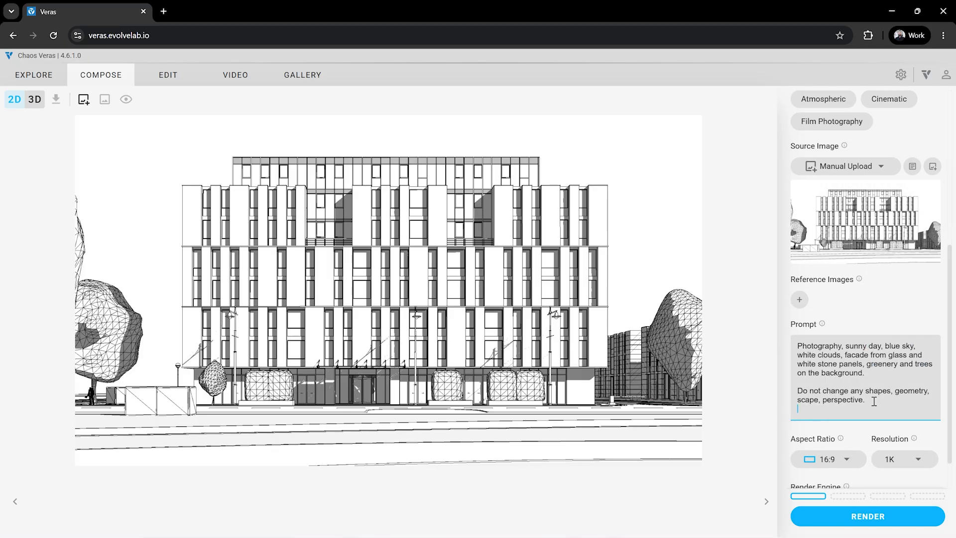
Render four variations of the frontal building image with the sunny-day prompt and the no-geometry-change instruction
left_click_drag(866, 401, 789, 394)
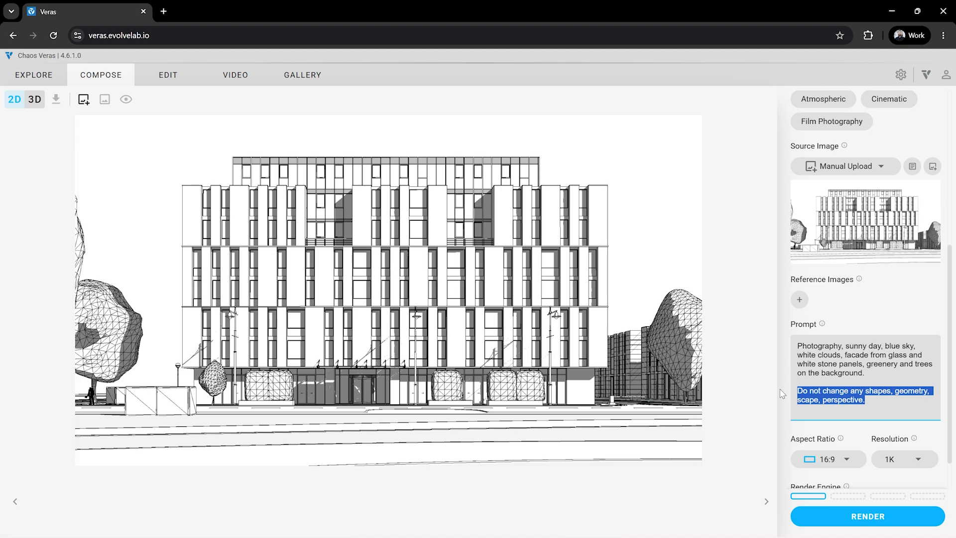
left_click(917, 496)
left_click(896, 516)
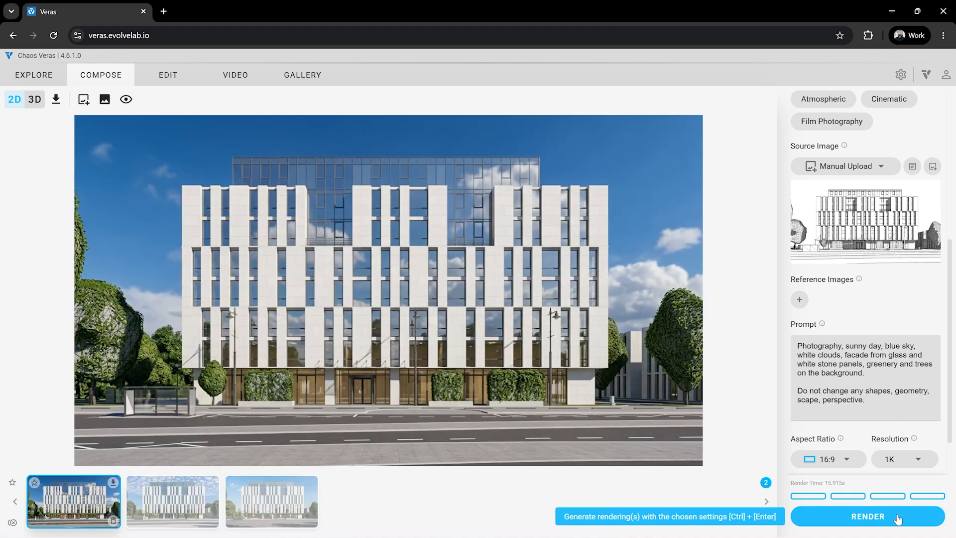
View the other building renderings one by one and compare the last one with the source image
left_click(174, 496)
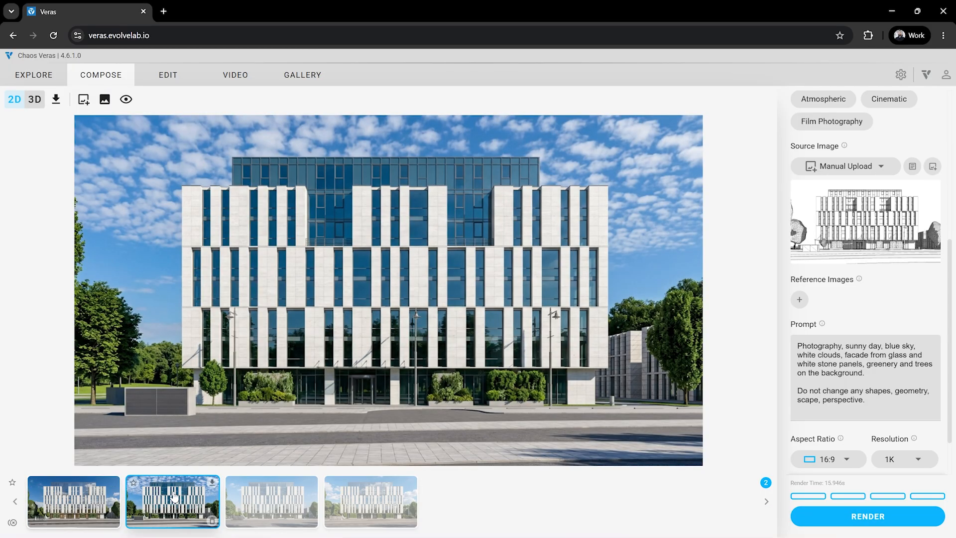
left_click(261, 501)
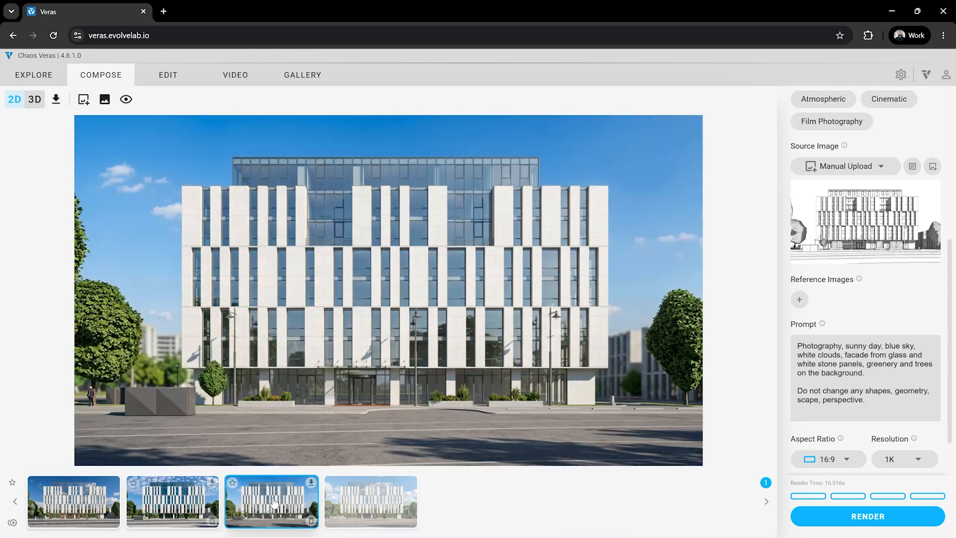
left_click(346, 498)
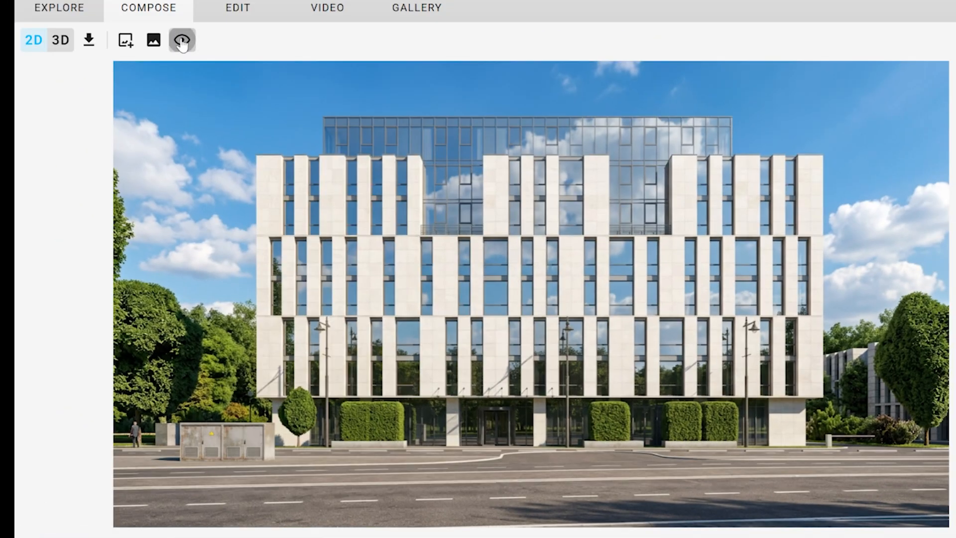
left_click(181, 41)
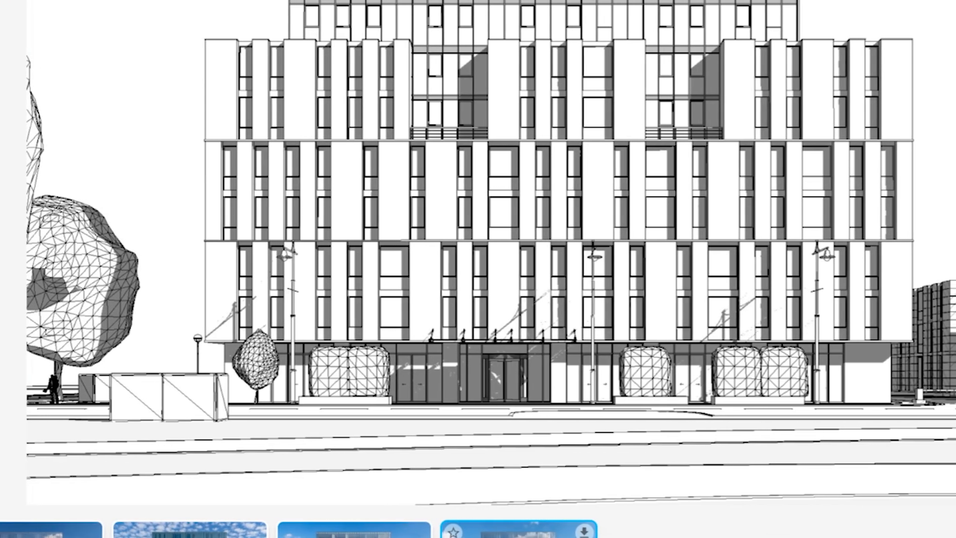
key("o")
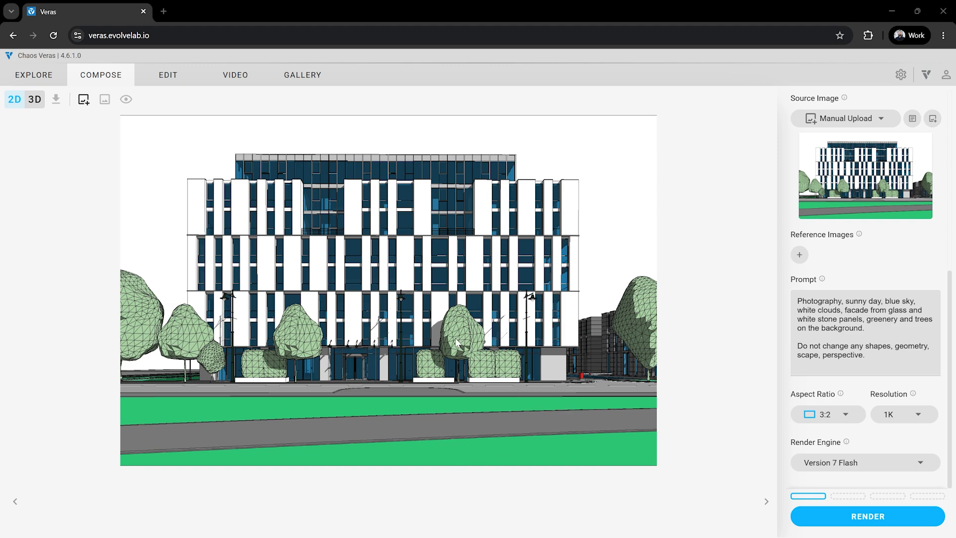
Copy the sentence "Do not change any shapes, geometry, scape, perspective." from the prompt
left_click_drag(870, 355, 809, 350)
right_click(809, 351)
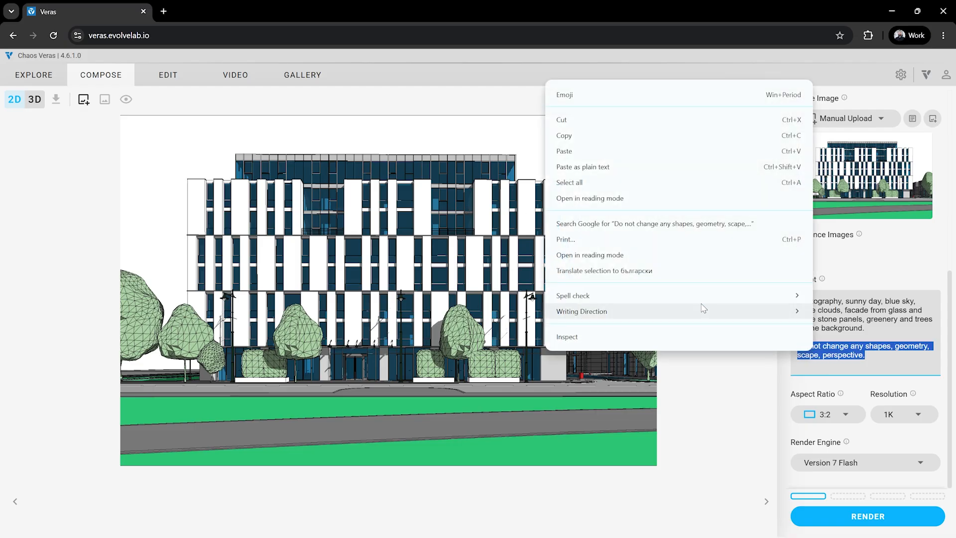
left_click(689, 140)
Create a custom style chip named "keep geometry" with the copied sentence as its prompt and save it
scroll(855, 254, "up", 7)
left_click(799, 177)
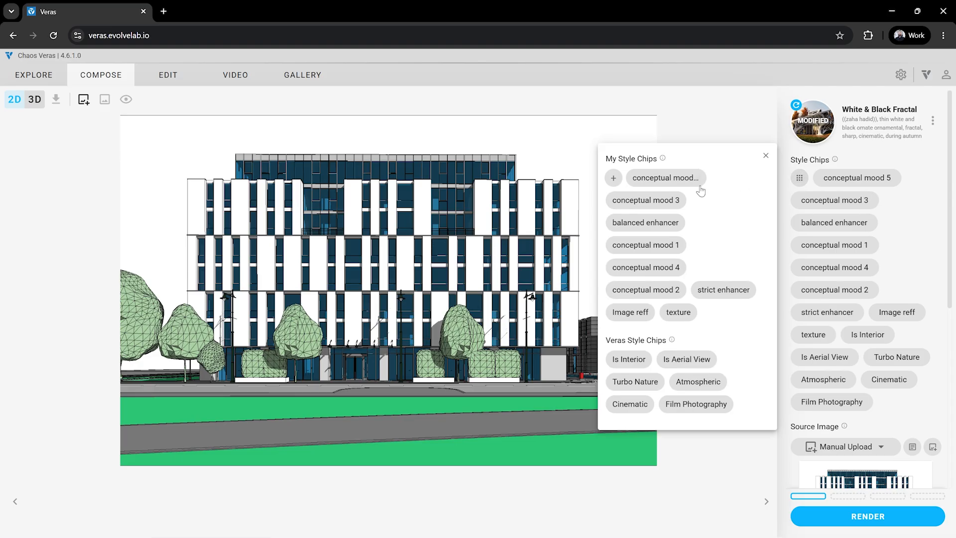
left_click(613, 178)
left_click(541, 192)
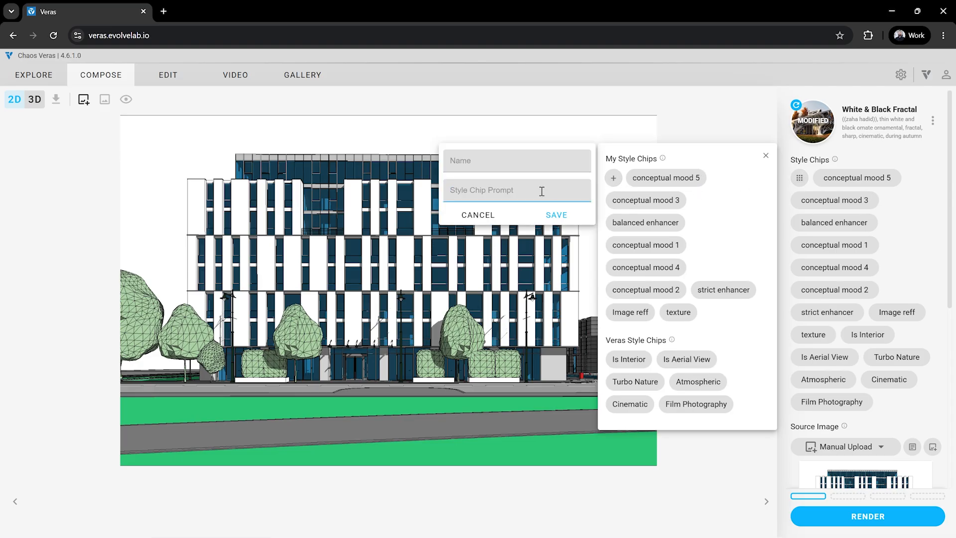
key("ctrl+v")
left_click(544, 170)
type("keep geometry")
left_click(556, 224)
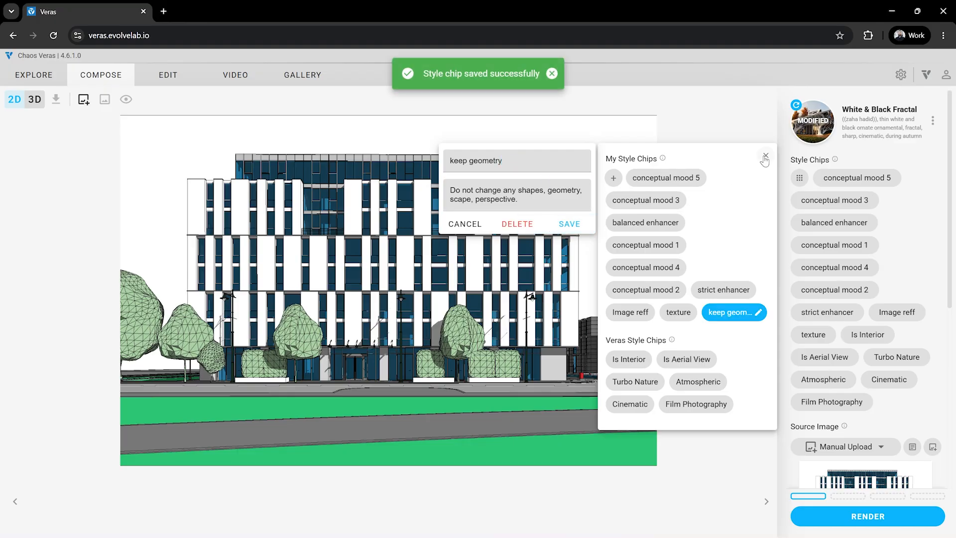
left_click(765, 155)
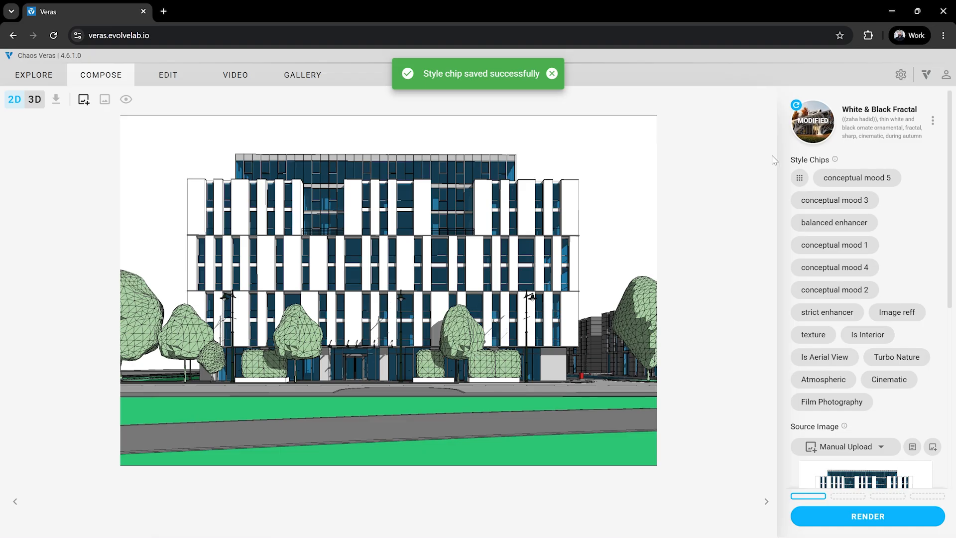
Add the keep geometry chip to the displayed style chips and activate it for the rendering
left_click(799, 178)
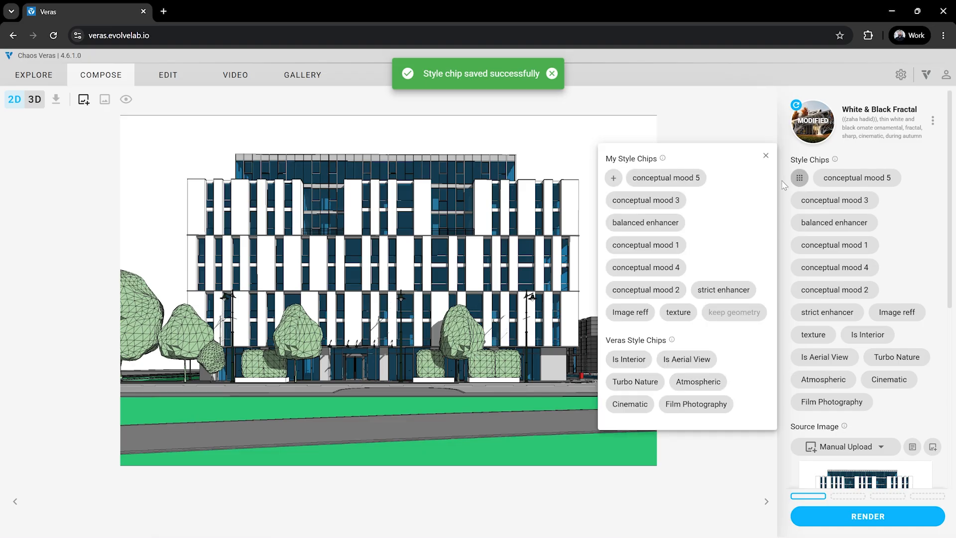
left_click(727, 314)
left_click(882, 339)
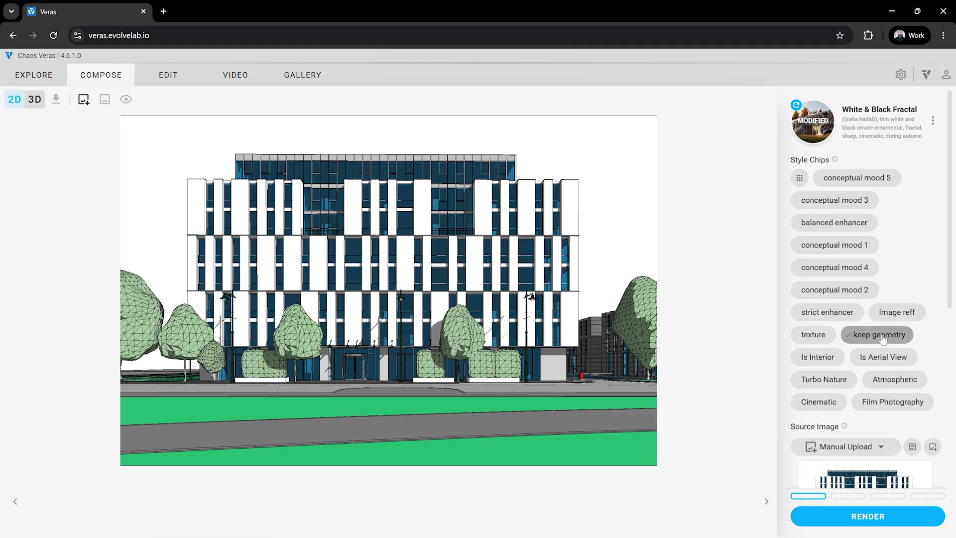
Remove the sentence about not changing shapes from the prompt and render three variations of the colored building view
scroll(882, 338, "down", 6)
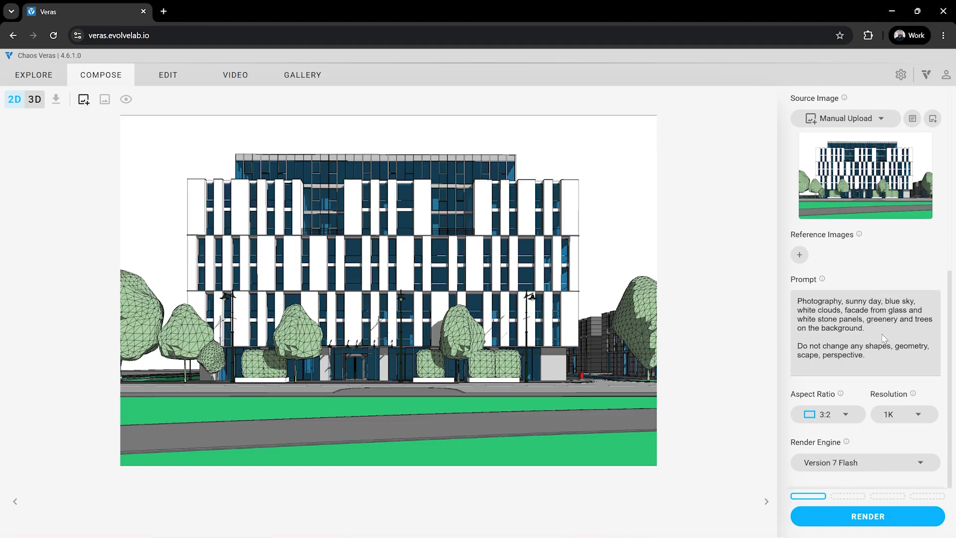
left_click_drag(874, 362, 777, 345)
key("BackSpace")
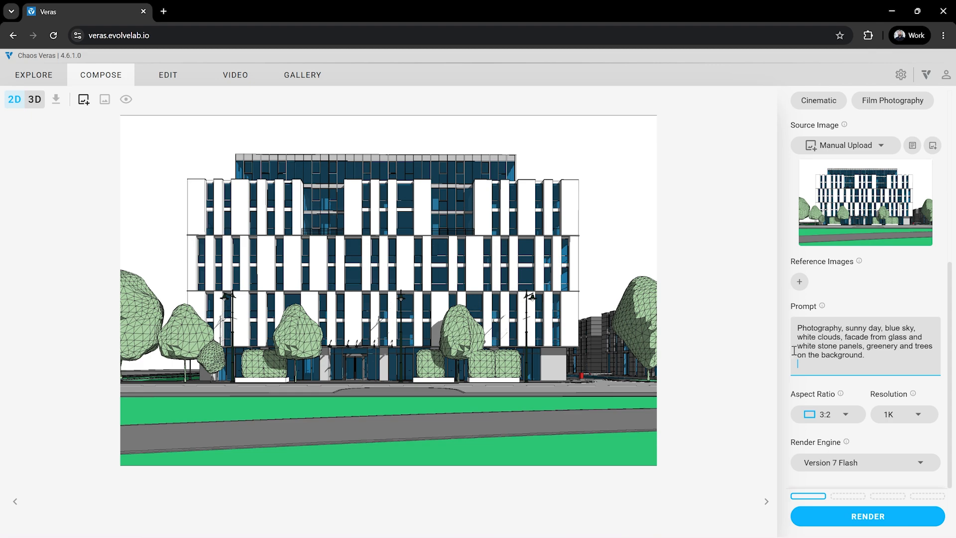
left_click(878, 496)
left_click(874, 518)
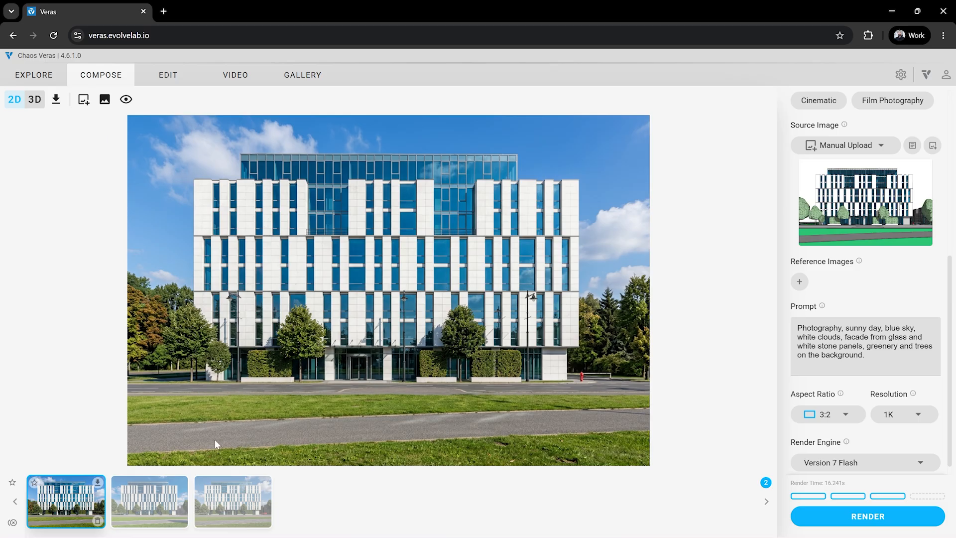
View the colored building view's renderings one after another to check how well the geometry was kept
left_click(149, 500)
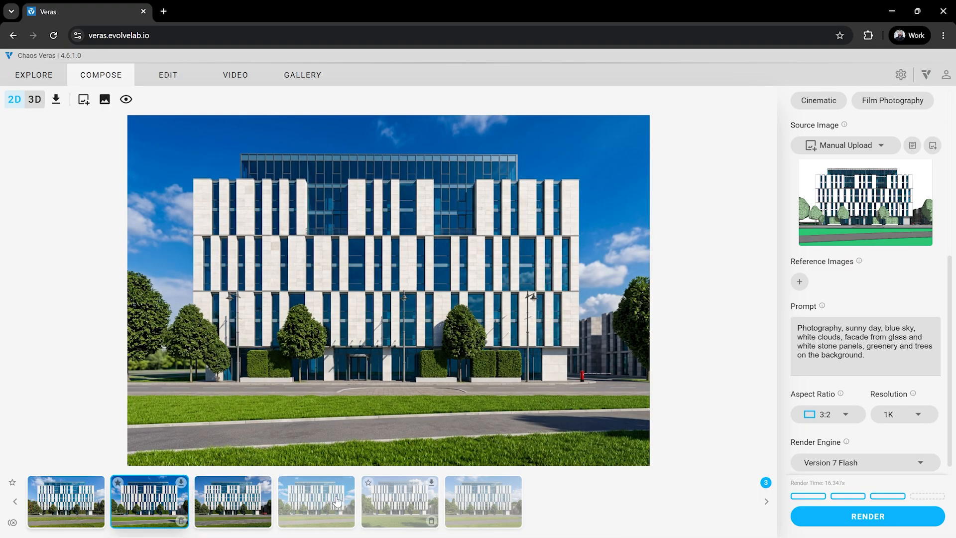
left_click(334, 503)
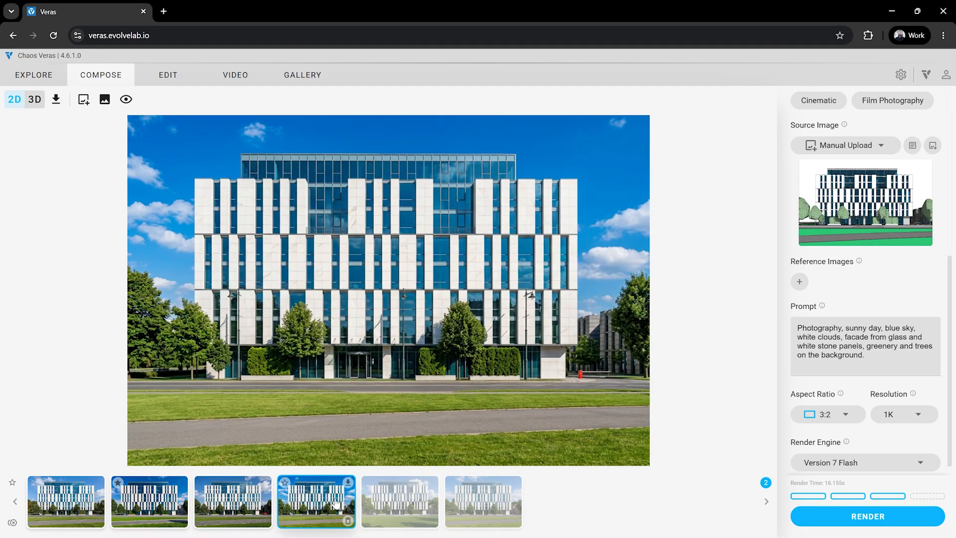
left_click(400, 505)
left_click(458, 505)
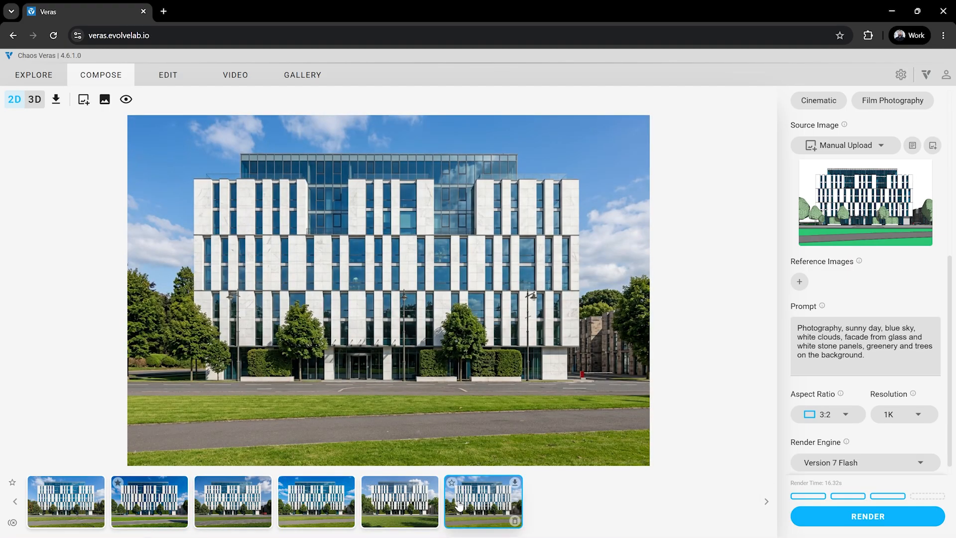
left_click(317, 510)
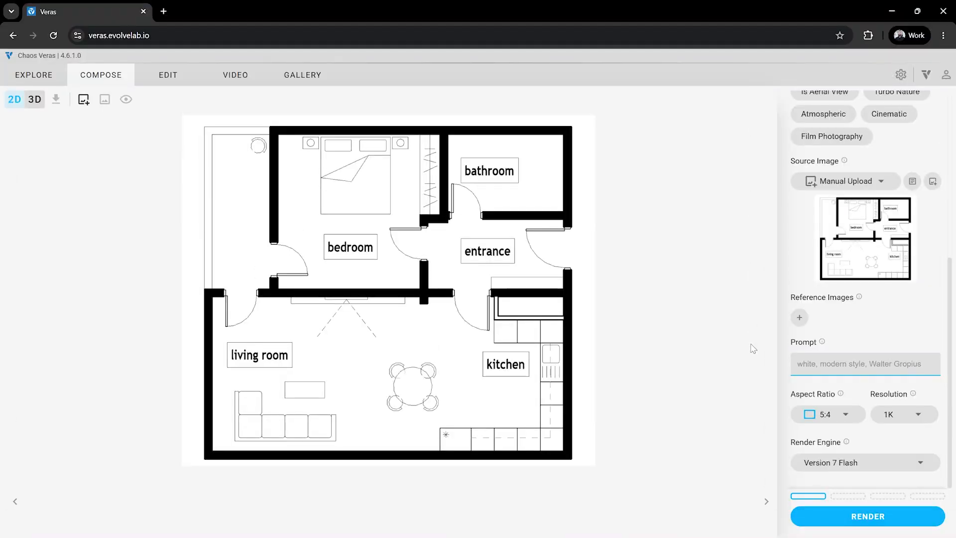
Render four variations of the floor plan with the prompt "make a 3d floorplan with wood floor, furniture, tiles in the bathroom and the entrance"
type("make a 3d floorpla")
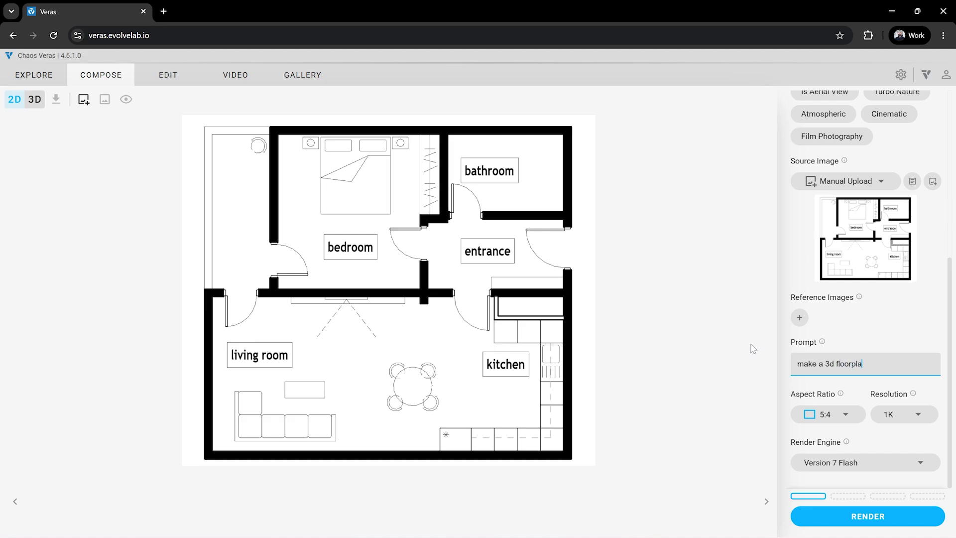
key("BackSpace")
key("BackSpace")
key("BackSpace")
key("BackSpace")
key("BackSpace")
key("BackSpace")
key("BackSpace")
key("BackSpace")
key("BackSpace")
key("BackSpace")
key("BackSpace")
key("BackSpace")
key("BackSpace")
key("BackSpace")
type("make a 3d floorplan with wood floor, furniture, tiles in the bathroom and the entrance")
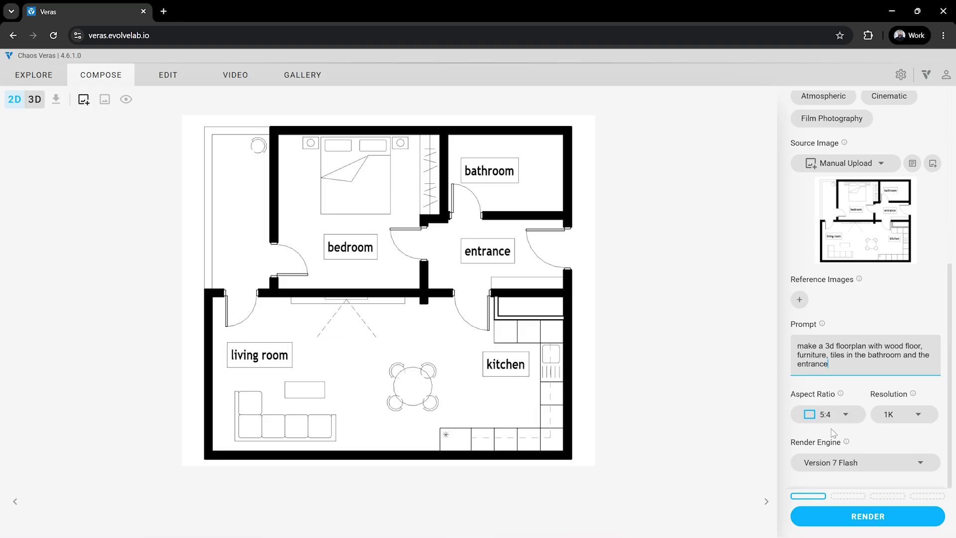
left_click(915, 496)
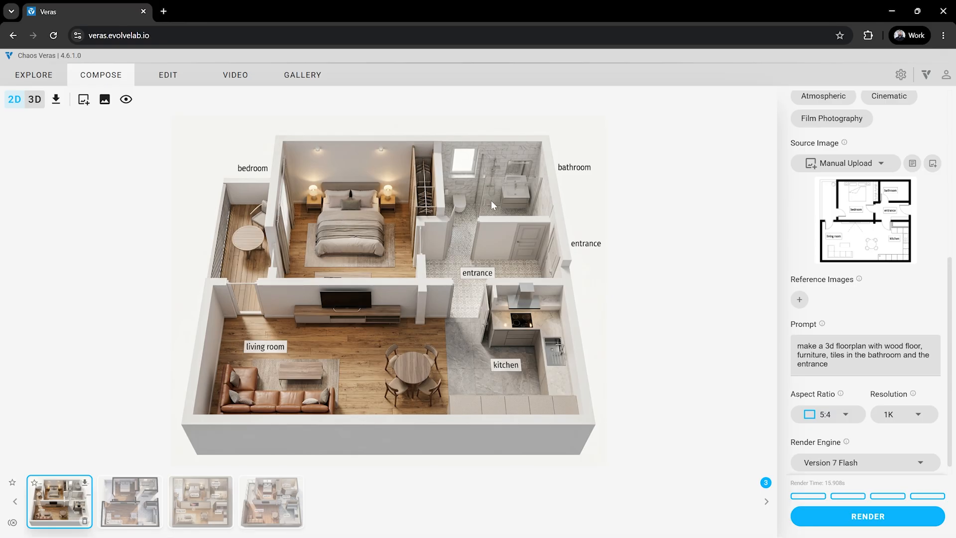
View the second, third and fourth 3D floor plan renderings
left_click(133, 495)
left_click(195, 506)
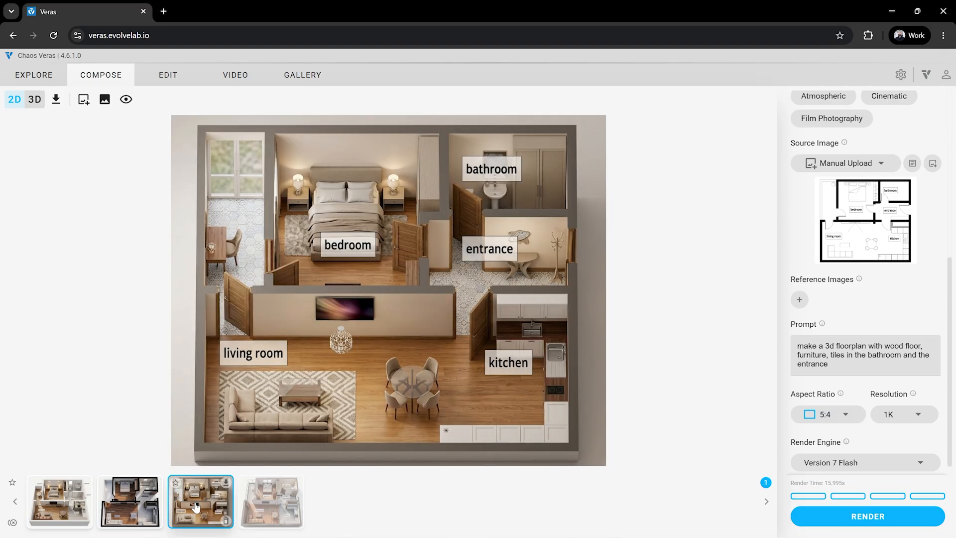
left_click(253, 504)
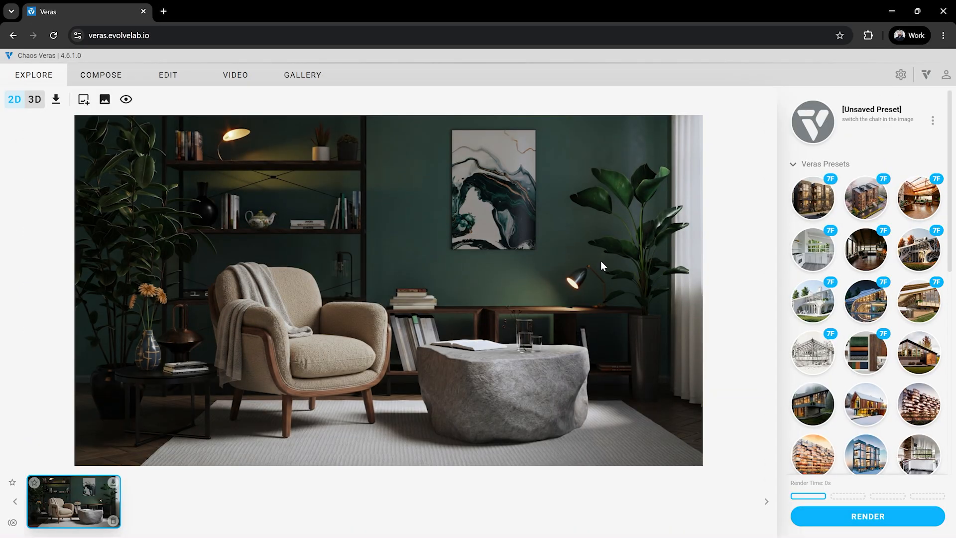
Apply the Interior Design Board preset to the green living room image and render four variations
left_click(866, 351)
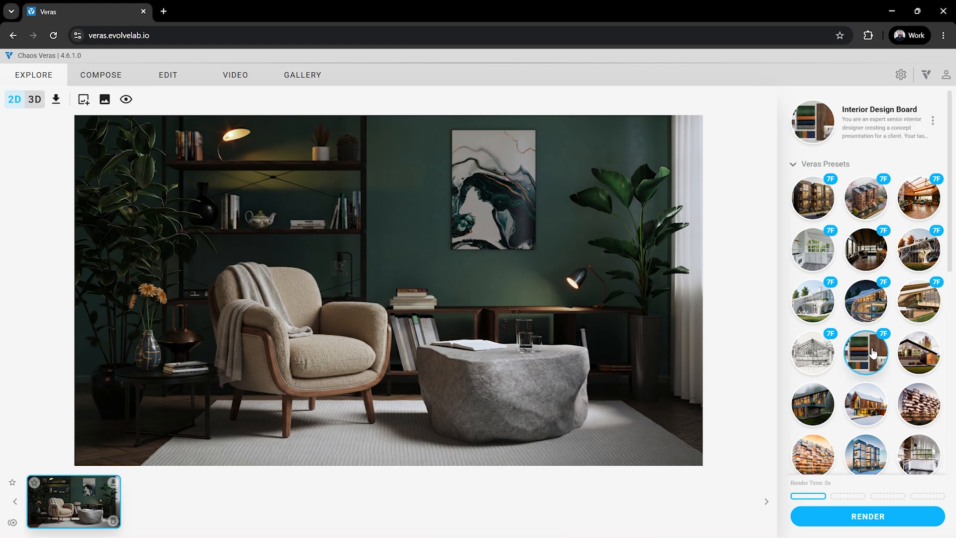
mouse_move(871, 352)
left_click(902, 515)
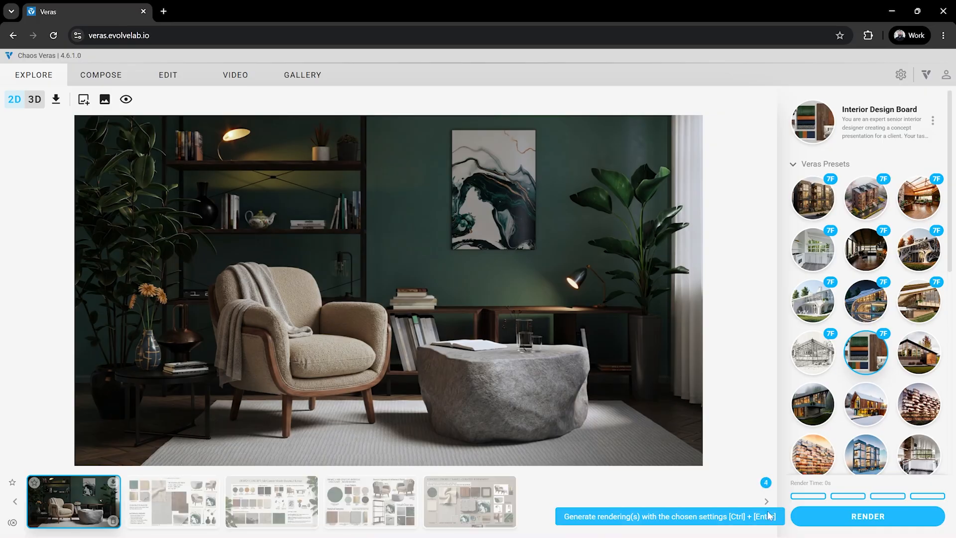
View each of the four generated interior design boards
left_click(174, 498)
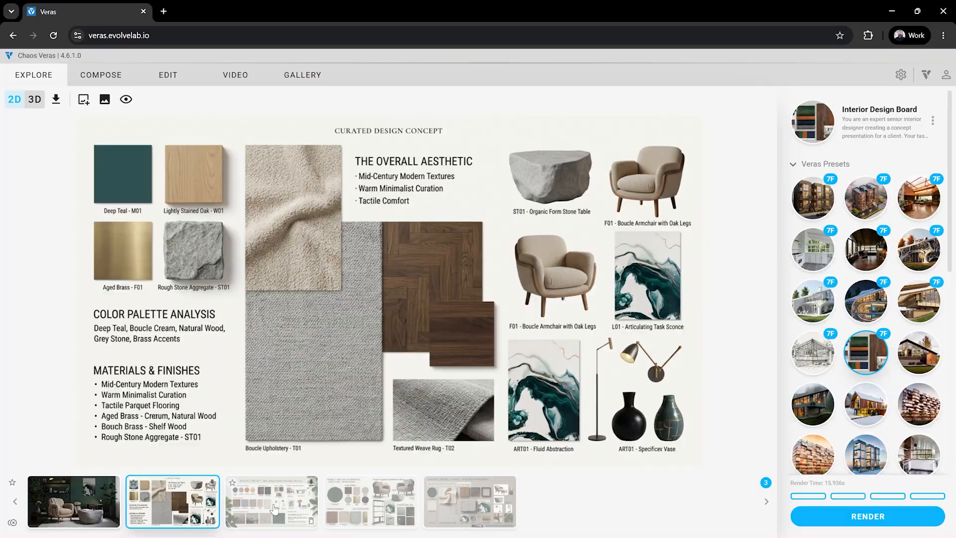
left_click(272, 509)
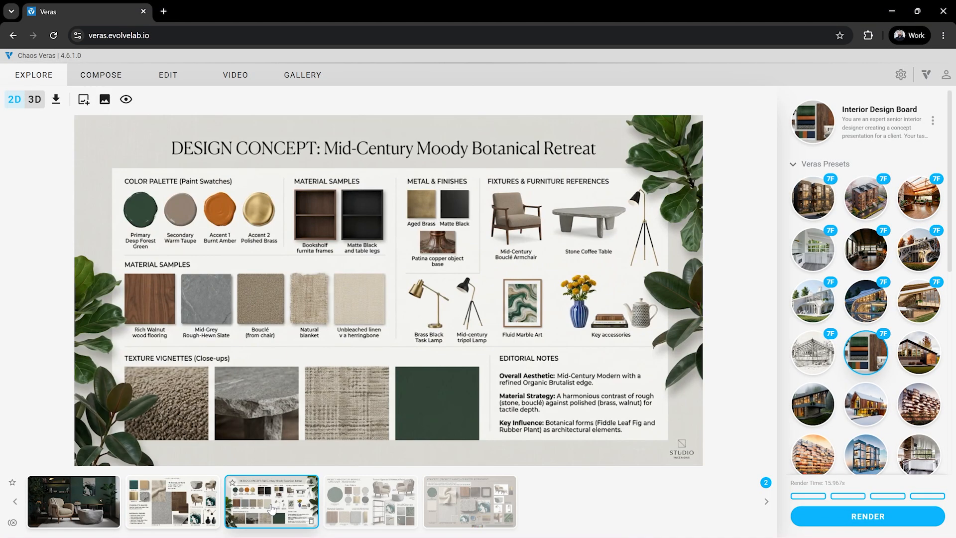
left_click(362, 507)
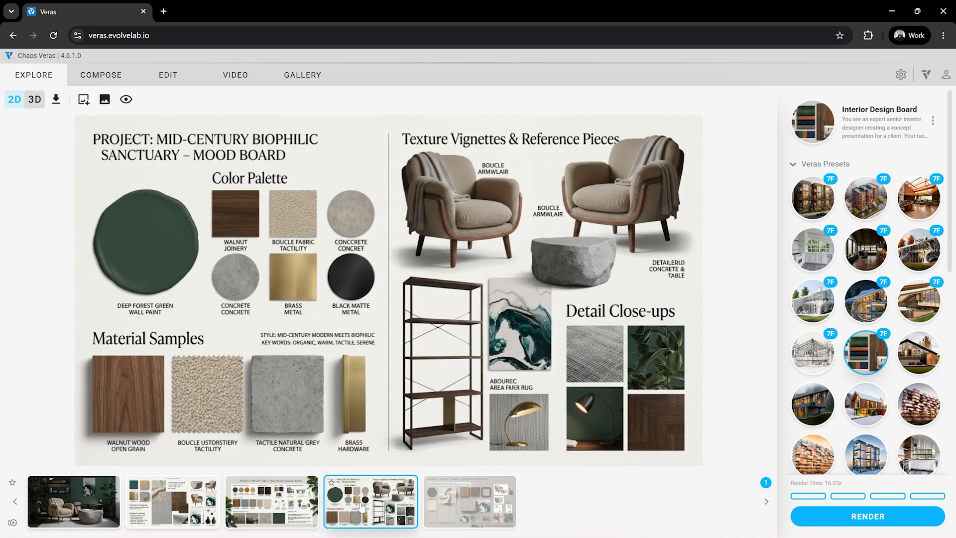
left_click(448, 505)
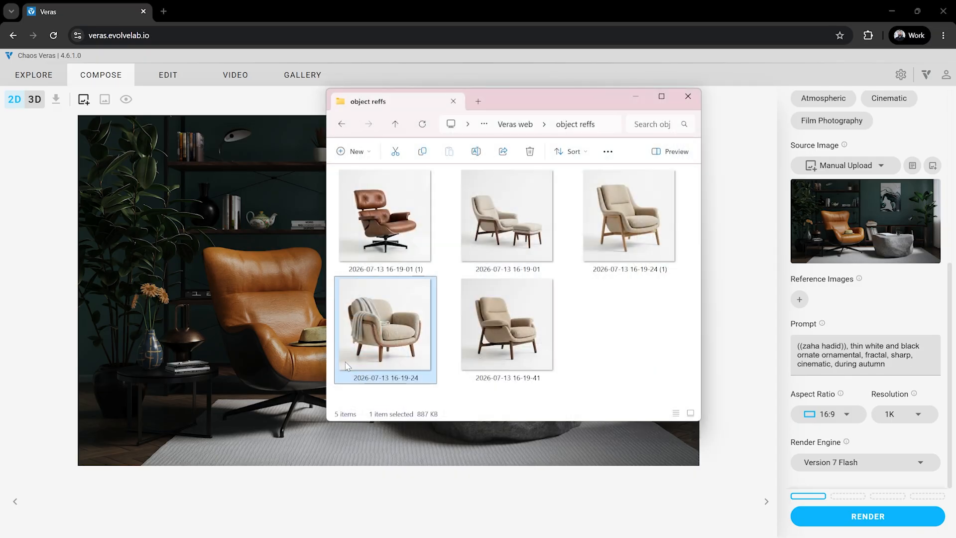
Add the beige armchair image with the throw blanket from the object reffs folder as a reference image and set its type to Object Reference
left_click(501, 297)
left_click(504, 229)
left_click(396, 316)
left_click_drag(406, 328, 799, 309)
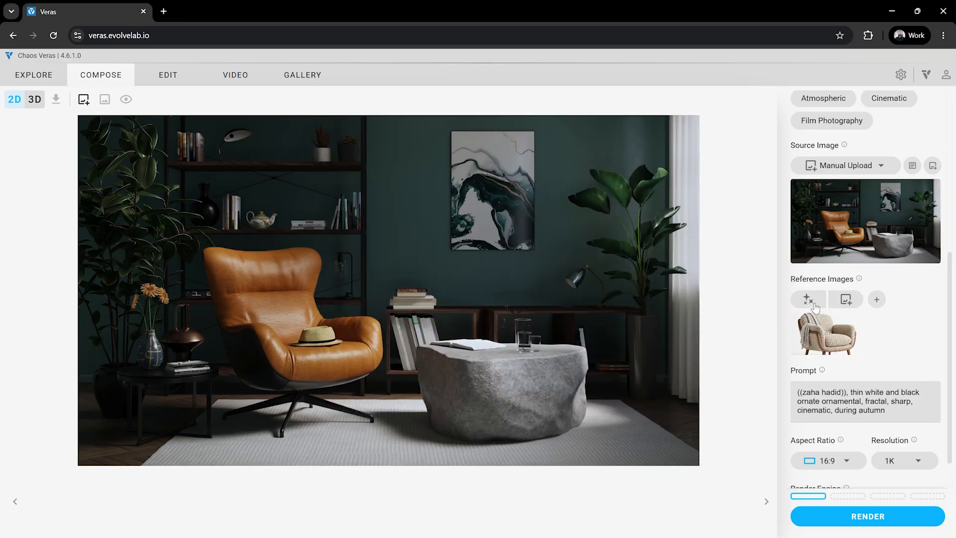
left_click(815, 302)
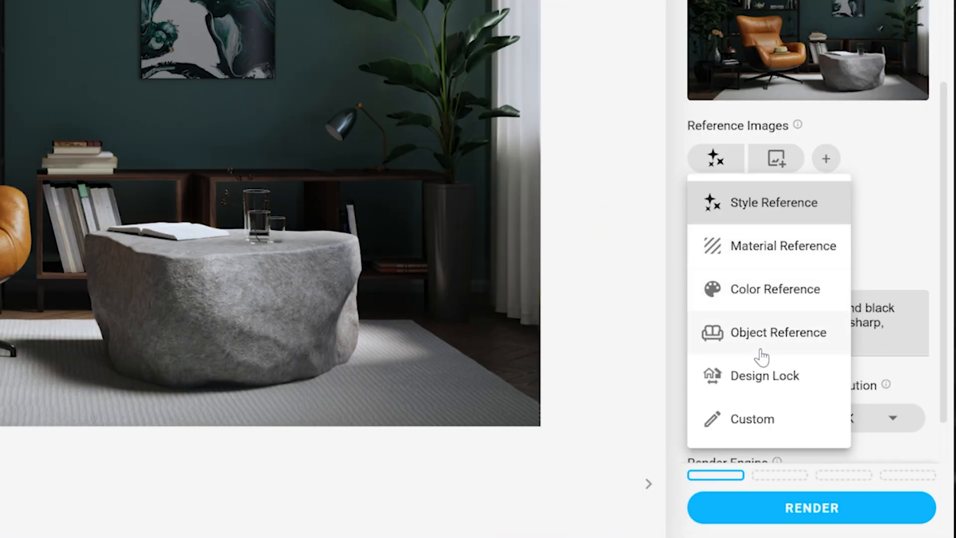
left_click(838, 407)
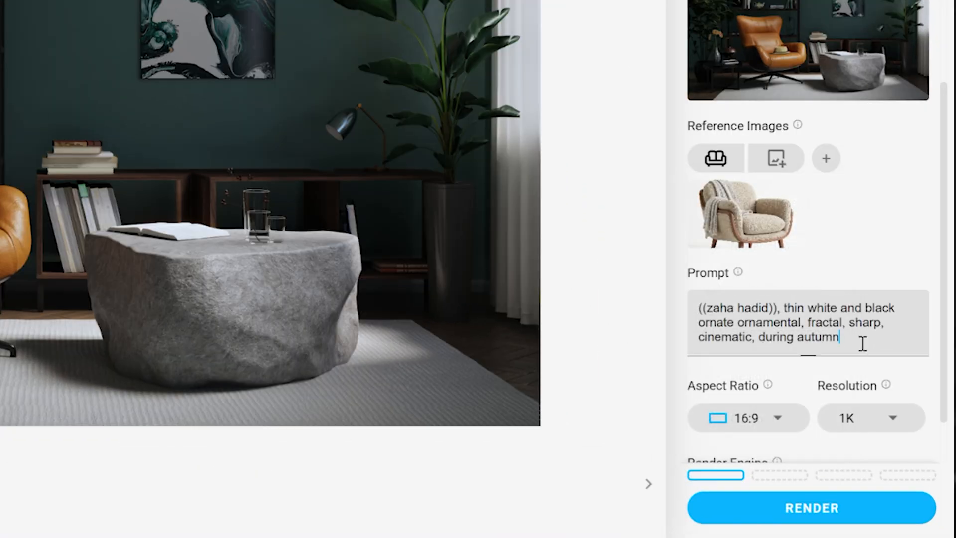
Replace the prompt with "switch the chair in the image" and render two variations, viewing the second one
left_click_drag(862, 342, 652, 309)
type("switch the chair in the image")
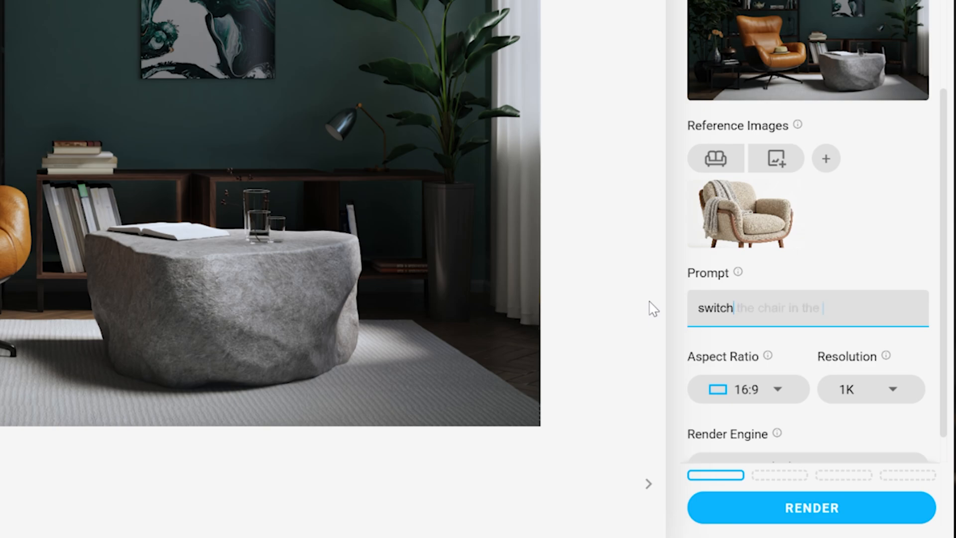
left_click(769, 475)
left_click(745, 510)
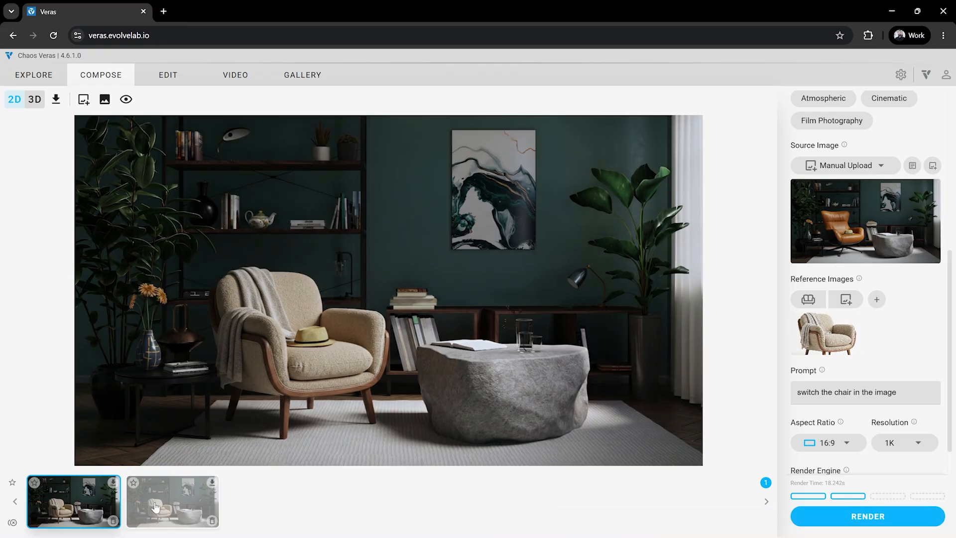
left_click(155, 508)
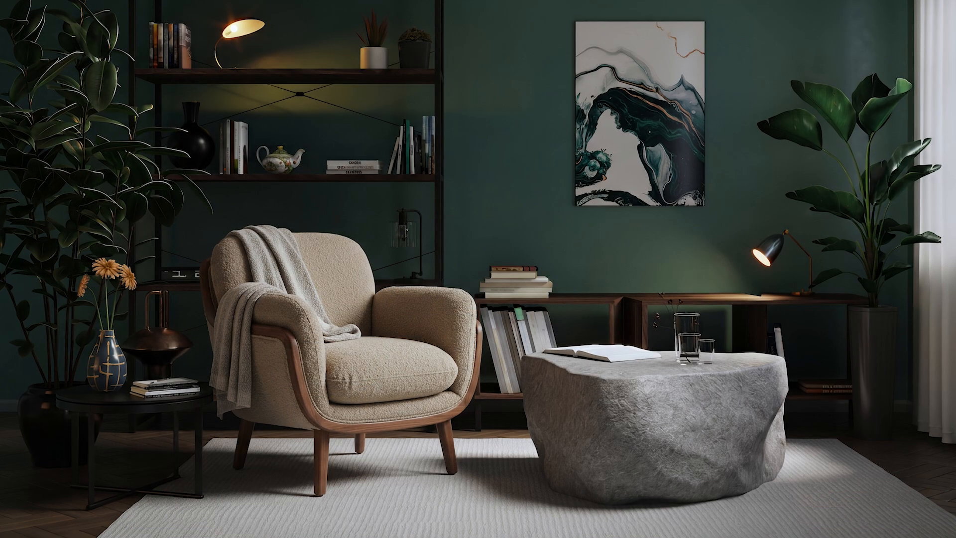